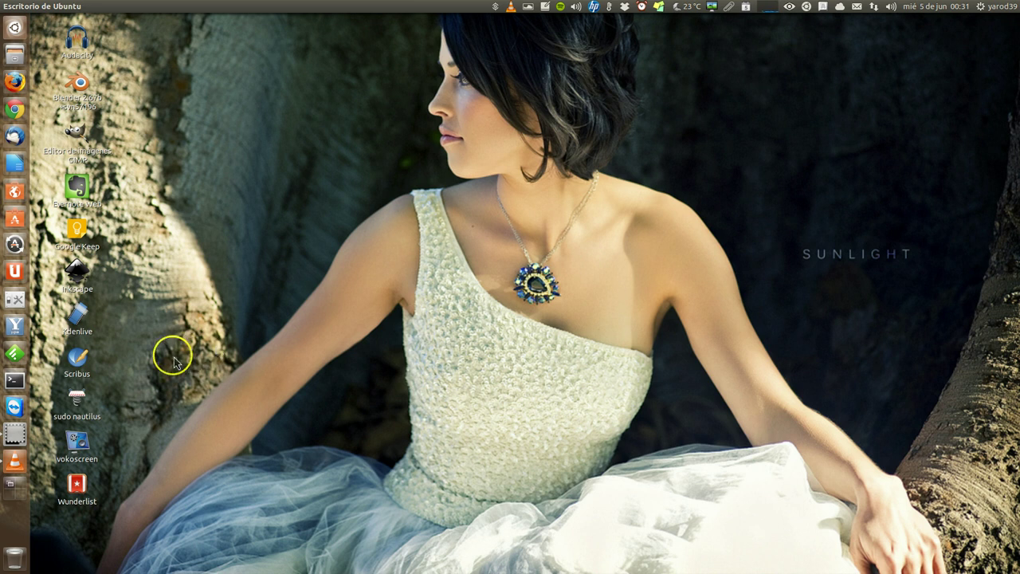
Launch Scribus from its desktop icon to bring up the Nuevo documento dialog
{"action": "double_click", "coordinate": [79, 363]}
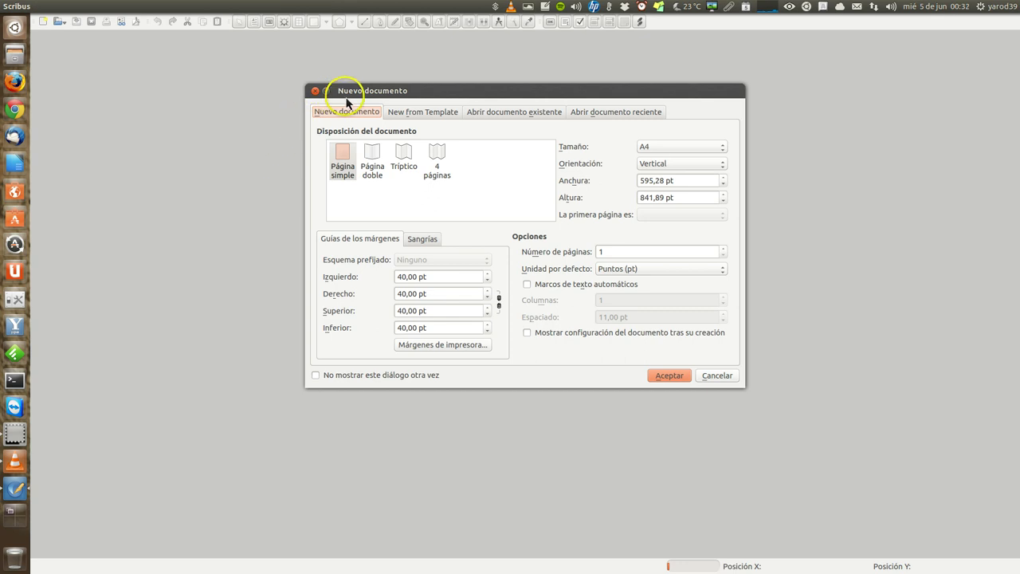
Open ejemploscribus.sla from Documentos > Mis Documentos through the Abrir documento existente tab
{"action": "left_click", "coordinate": [397, 99]}
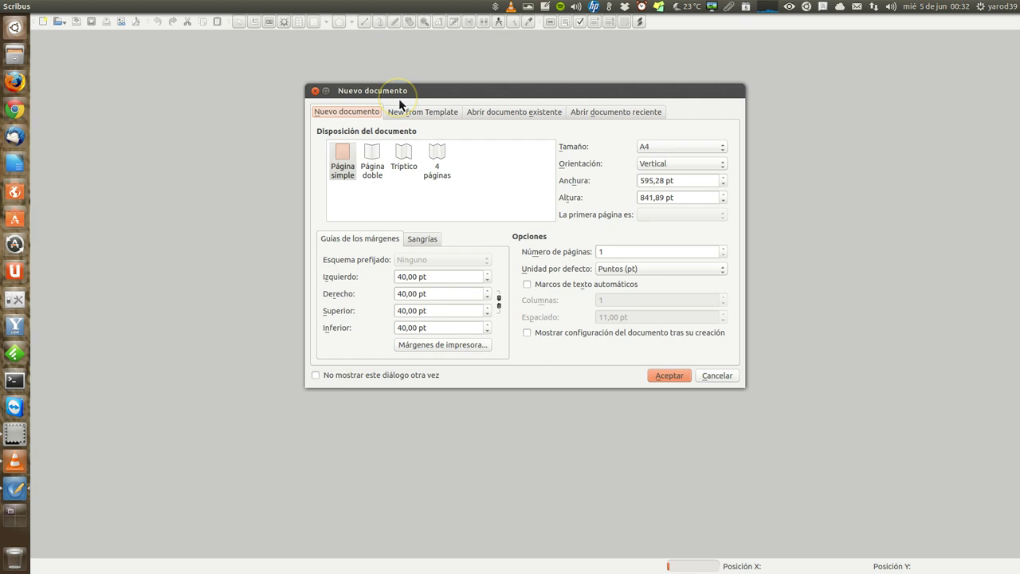
{"action": "left_click", "coordinate": [399, 102]}
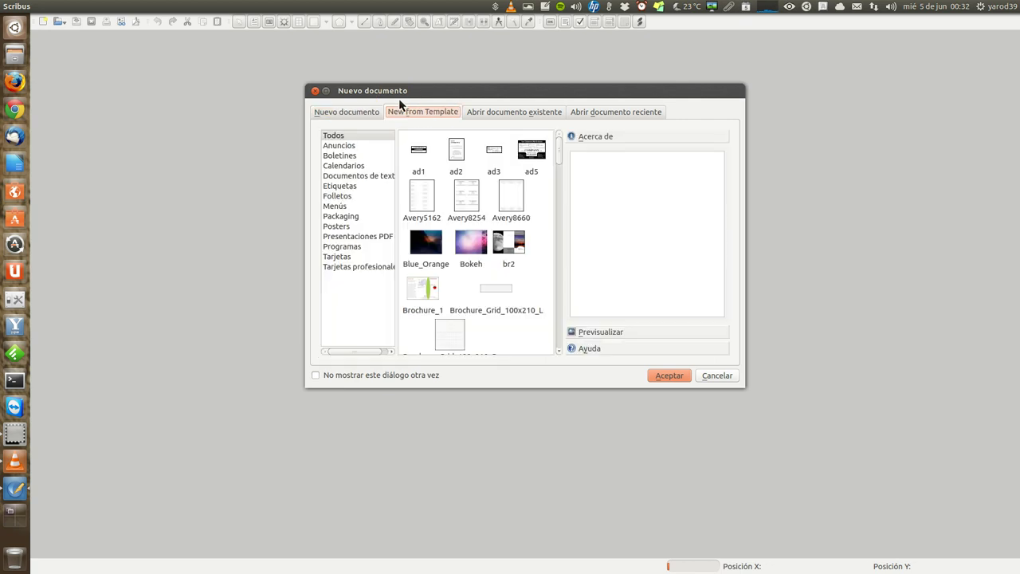
{"action": "scroll", "coordinate": [400, 102], "scroll_direction": "down", "scroll_amount": 1}
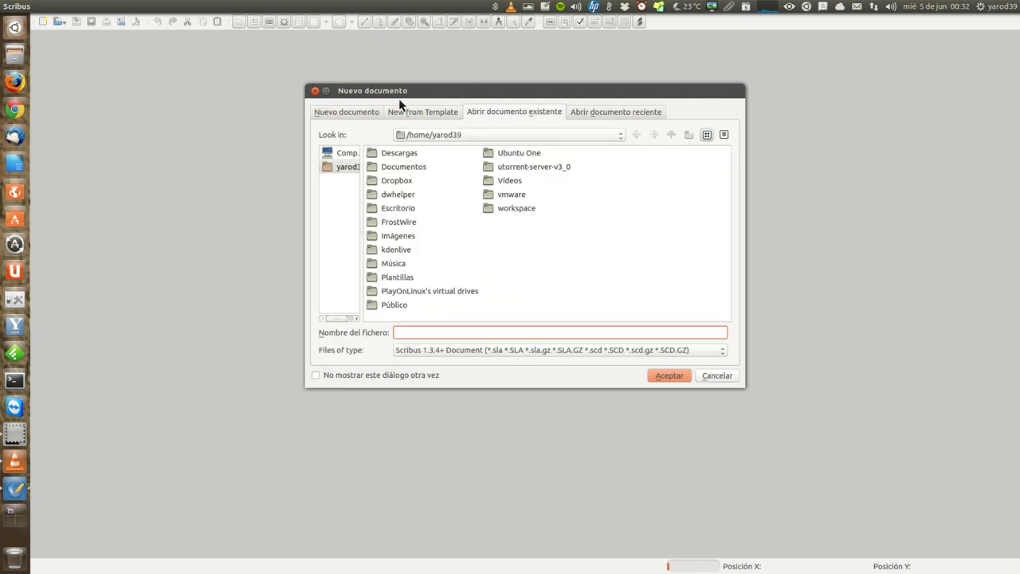
{"action": "left_click", "coordinate": [485, 111]}
{"action": "double_click", "coordinate": [406, 170]}
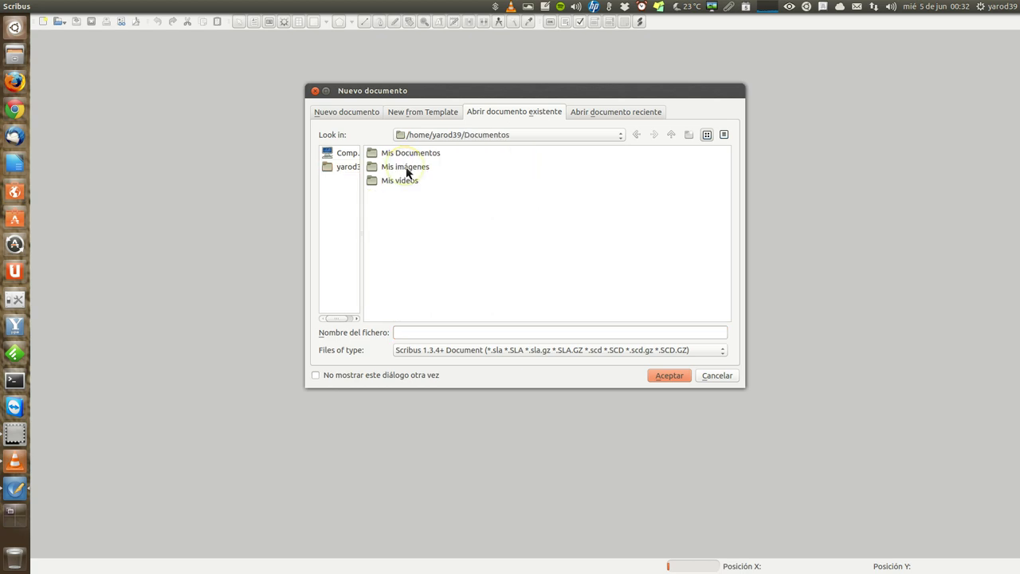
{"action": "double_click", "coordinate": [398, 153]}
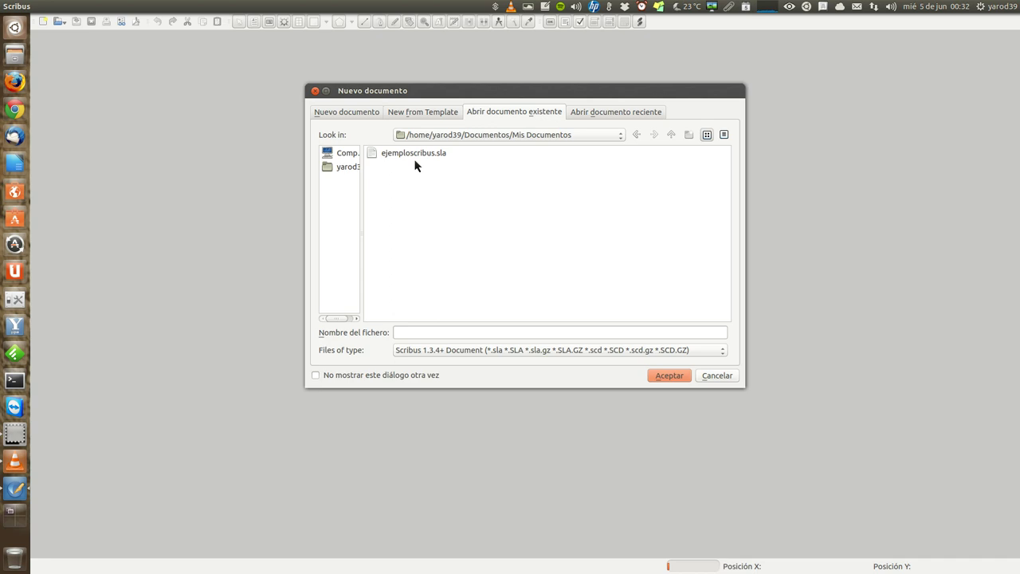
{"action": "left_click", "coordinate": [446, 165]}
{"action": "left_click", "coordinate": [417, 166]}
{"action": "double_click", "coordinate": [411, 156]}
{"action": "left_click", "coordinate": [408, 180]}
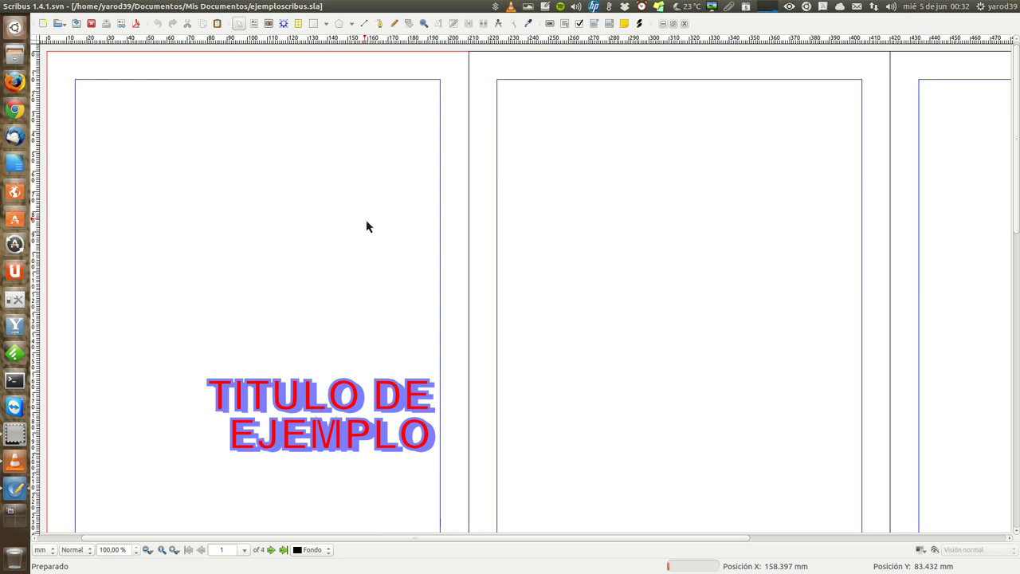
{"action": "scroll", "coordinate": [367, 226], "scroll_direction": "down", "scroll_amount": 2}
{"action": "scroll", "coordinate": [367, 226], "scroll_direction": "down", "scroll_amount": 2}
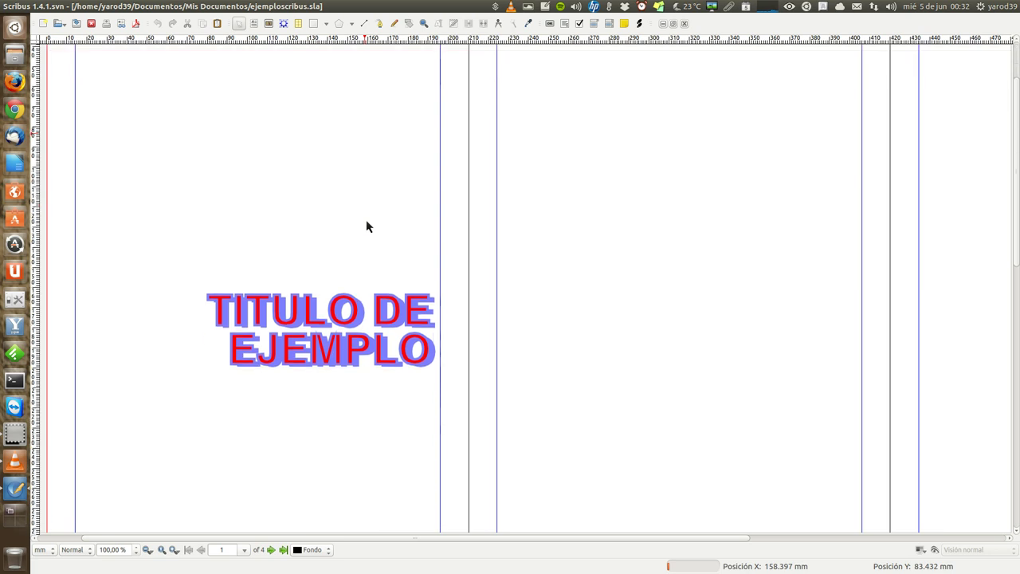
{"action": "scroll", "coordinate": [367, 226], "scroll_direction": "down", "scroll_amount": 2}
{"action": "scroll", "coordinate": [366, 226], "scroll_direction": "down", "scroll_amount": 5}
{"action": "scroll", "coordinate": [366, 226], "scroll_direction": "down", "scroll_amount": 2}
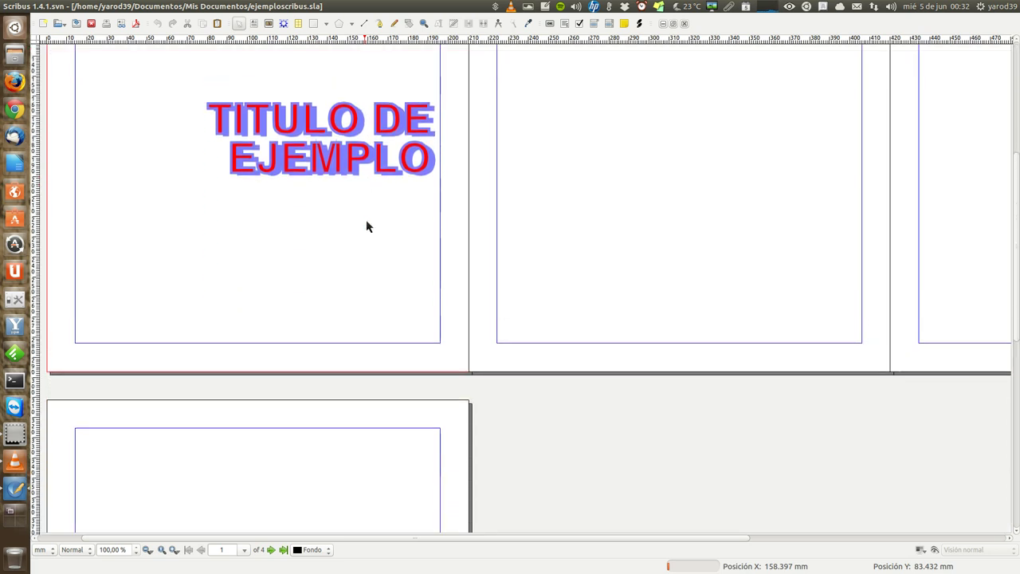
{"action": "scroll", "coordinate": [367, 226], "scroll_direction": "up", "scroll_amount": 3}
{"action": "scroll", "coordinate": [367, 226], "scroll_direction": "up", "scroll_amount": 2}
{"action": "scroll", "coordinate": [369, 226], "scroll_direction": "up", "scroll_amount": 2}
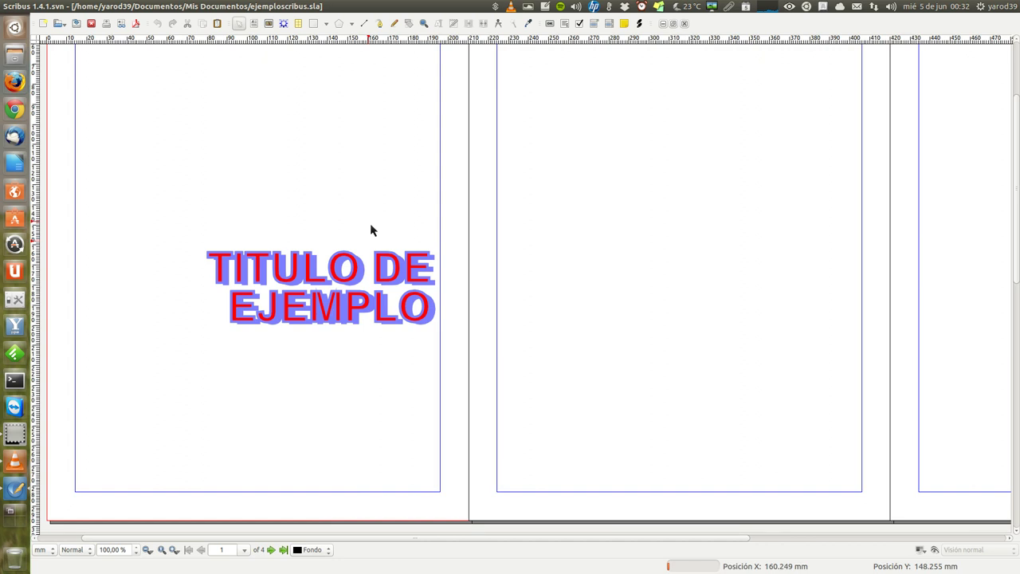
{"action": "scroll", "coordinate": [370, 226], "scroll_direction": "up", "scroll_amount": 3}
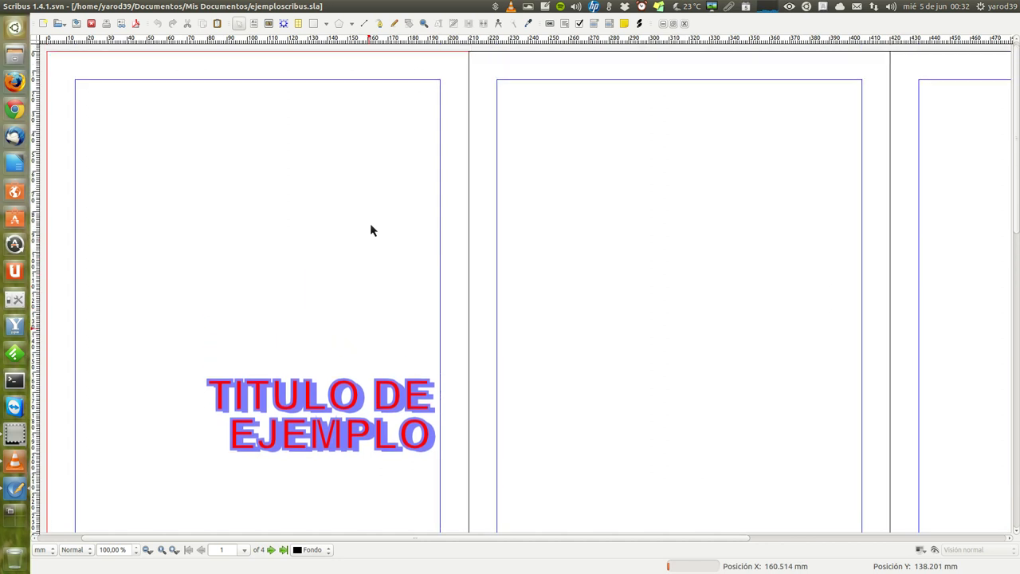
{"action": "scroll", "coordinate": [369, 230], "scroll_direction": "down", "scroll_amount": 2}
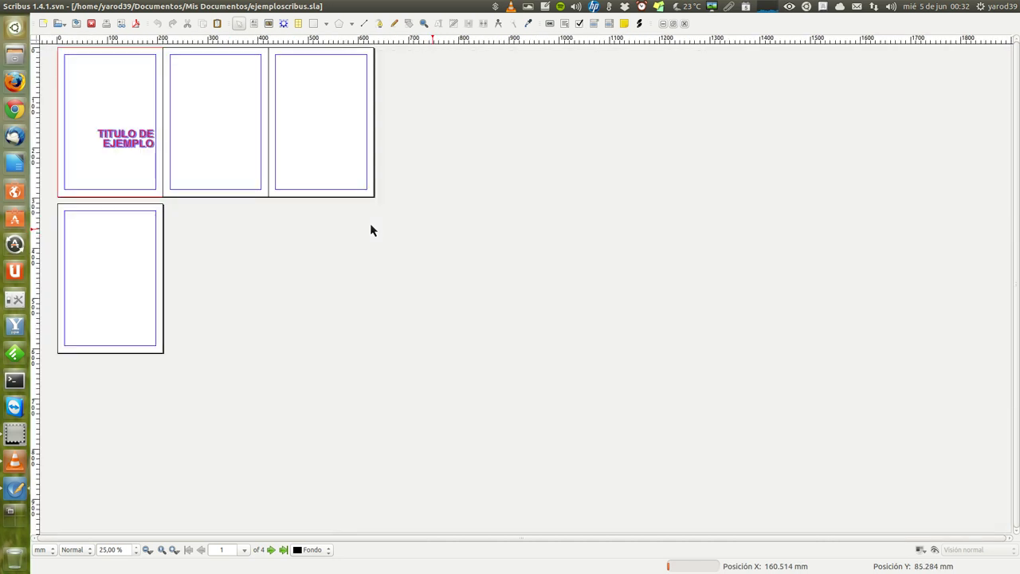
{"action": "scroll", "coordinate": [369, 230], "scroll_direction": "up", "scroll_amount": 2}
{"action": "scroll", "coordinate": [369, 230], "scroll_direction": "down", "scroll_amount": 3}
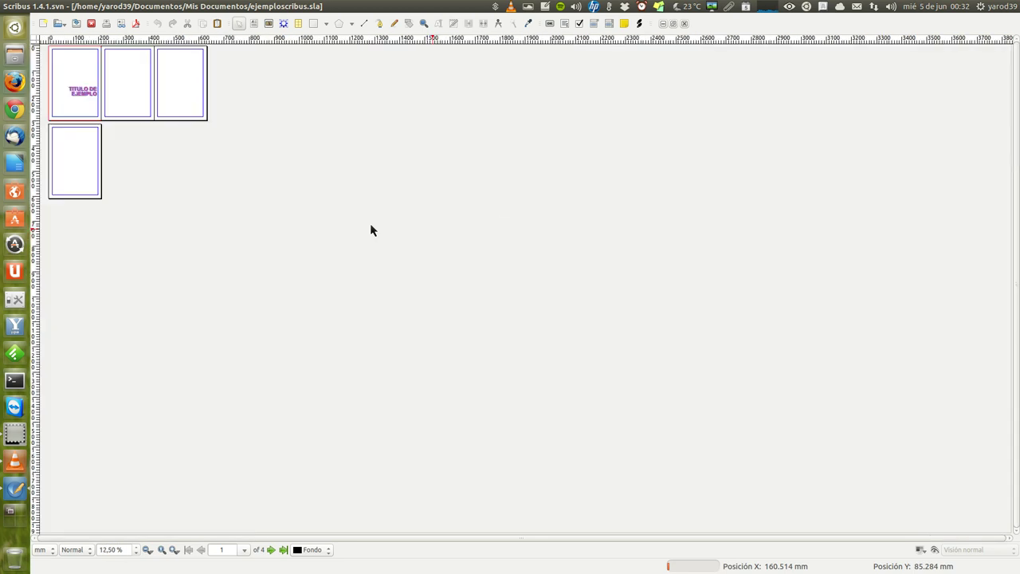
{"action": "scroll", "coordinate": [200, 275], "scroll_direction": "up", "scroll_amount": 2}
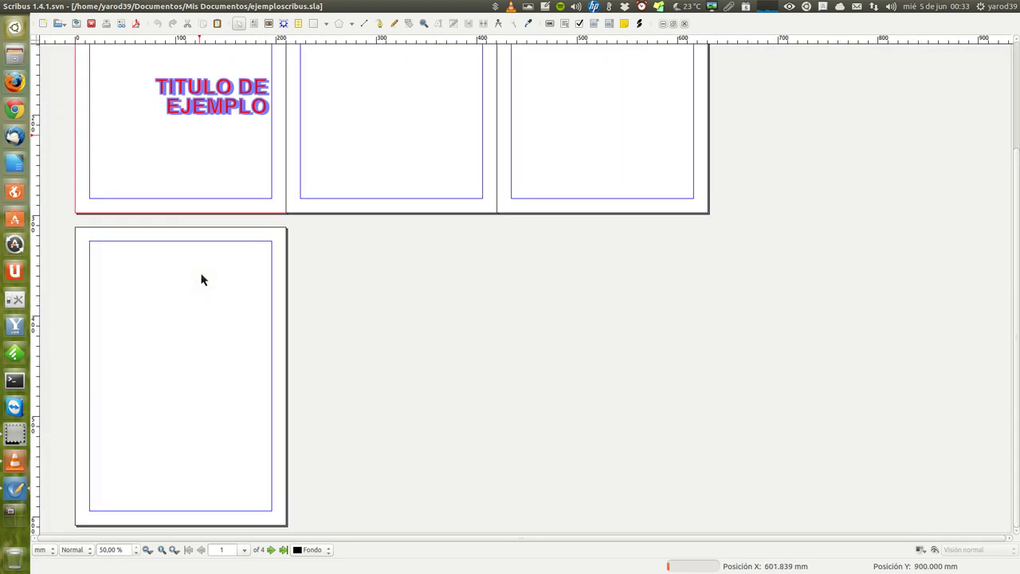
{"action": "scroll", "coordinate": [200, 278], "scroll_direction": "up", "scroll_amount": 1}
{"action": "left_click", "coordinate": [187, 106]}
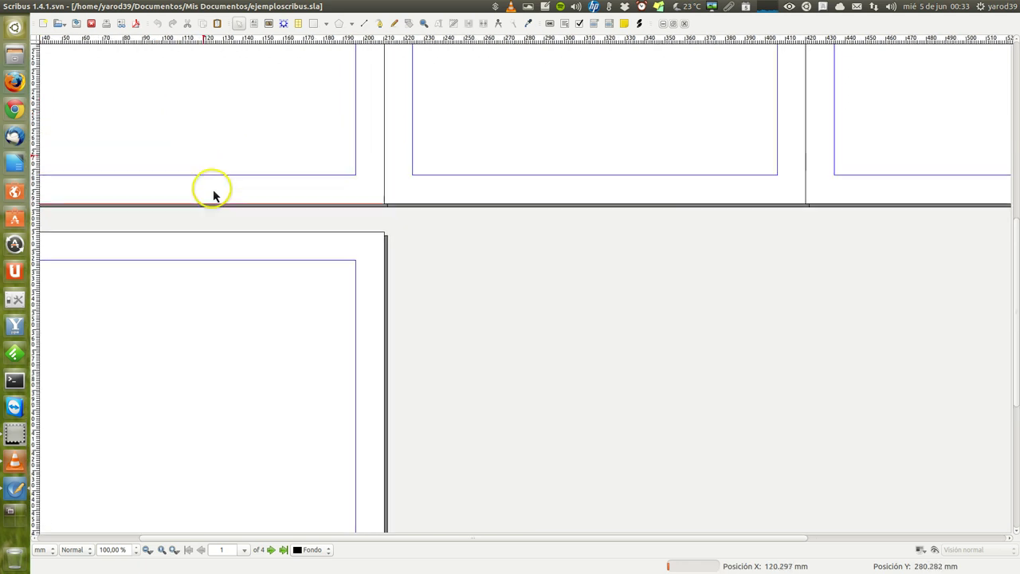
{"action": "left_click_drag", "start_coordinate": [184, 107], "coordinate": [298, 494]}
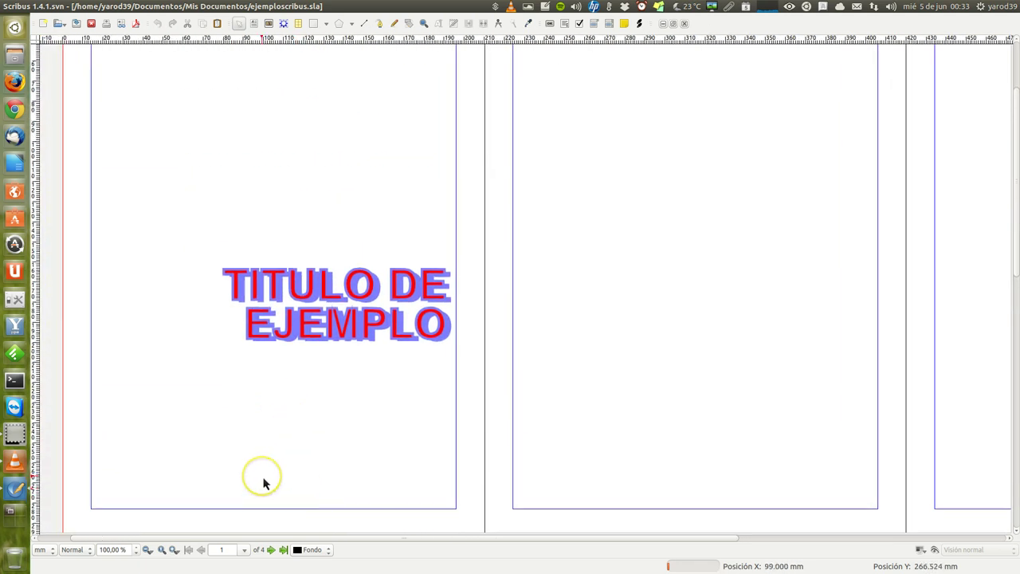
{"action": "scroll", "coordinate": [262, 482], "scroll_direction": "down", "scroll_amount": 1}
{"action": "scroll", "coordinate": [263, 481], "scroll_direction": "down", "scroll_amount": 1}
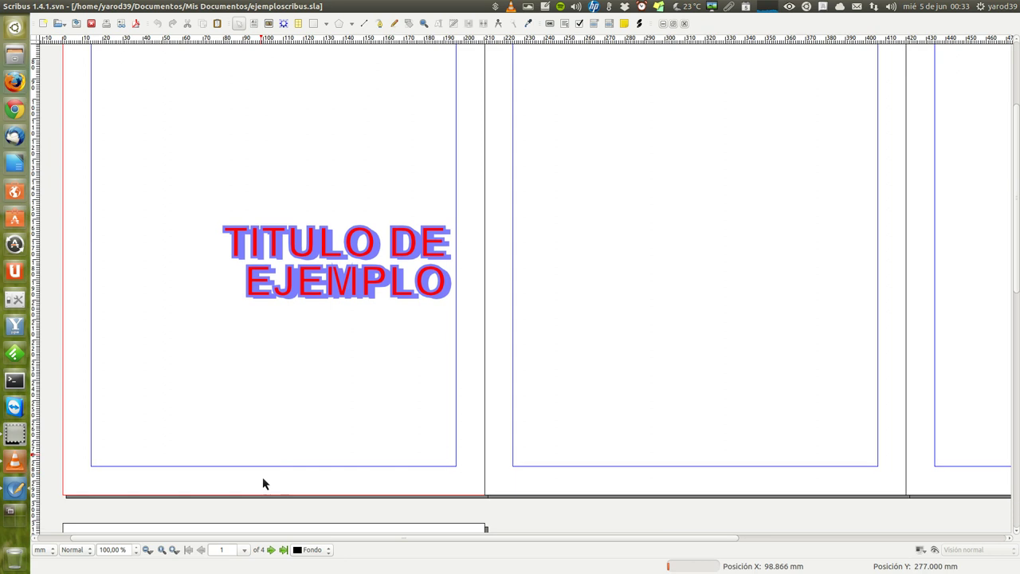
{"action": "scroll", "coordinate": [263, 481], "scroll_direction": "up", "scroll_amount": 2}
{"action": "left_click", "coordinate": [242, 440]}
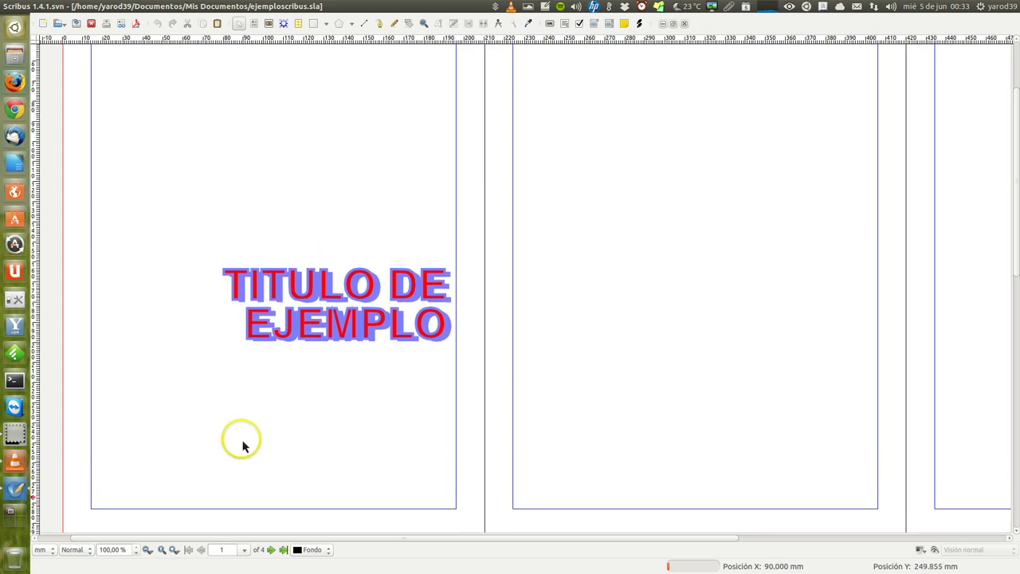
{"action": "key", "text": "ctrl+minus"}
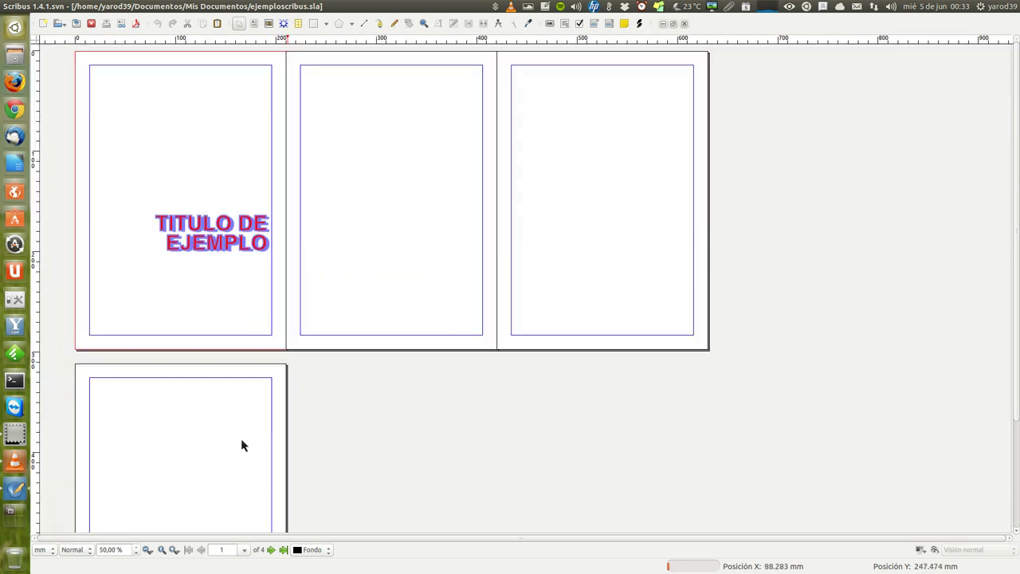
{"action": "key", "text": "ctrl+plus"}
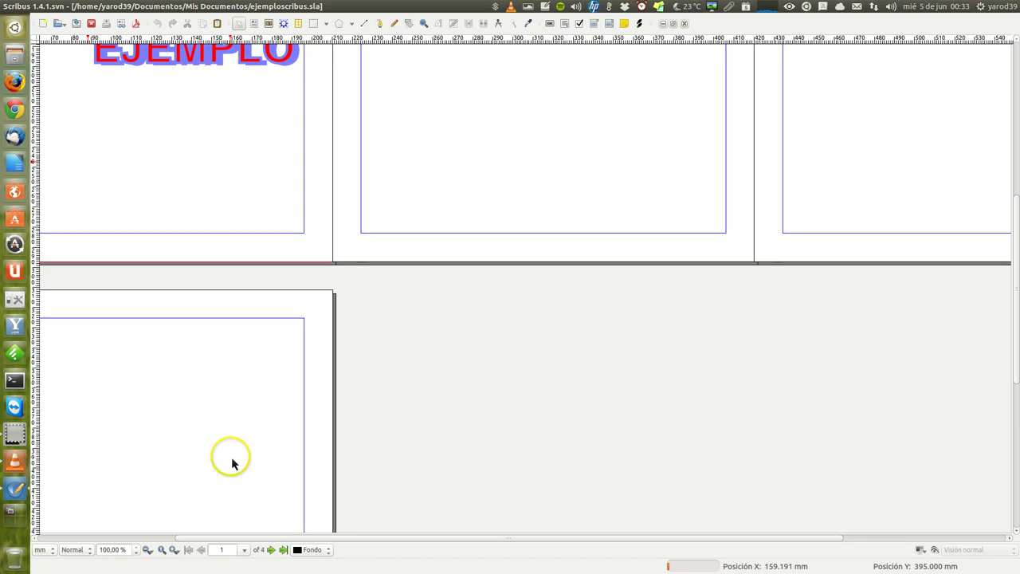
{"action": "left_click", "coordinate": [136, 552]}
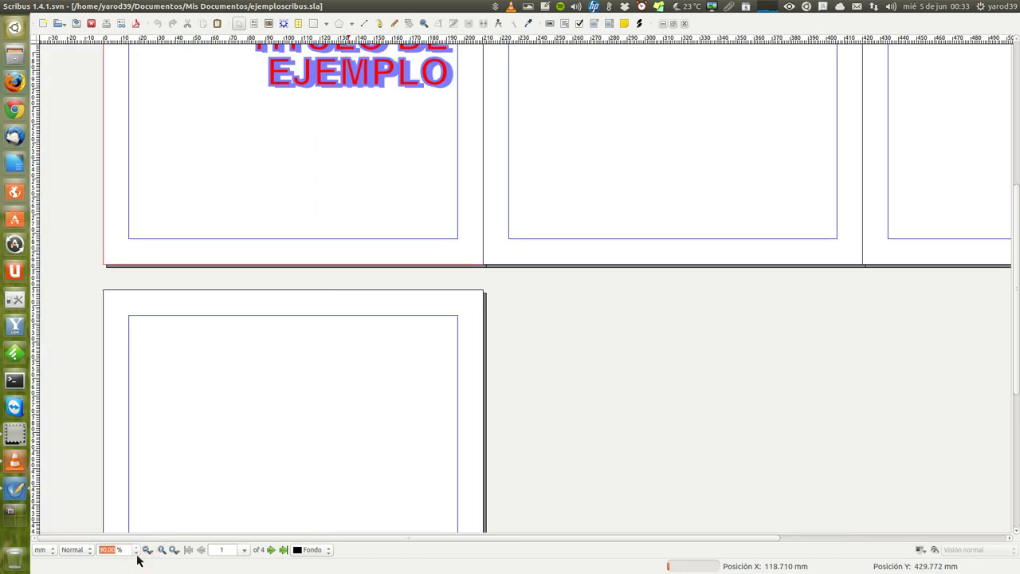
{"action": "scroll", "coordinate": [249, 357], "scroll_direction": "up", "scroll_amount": 3}
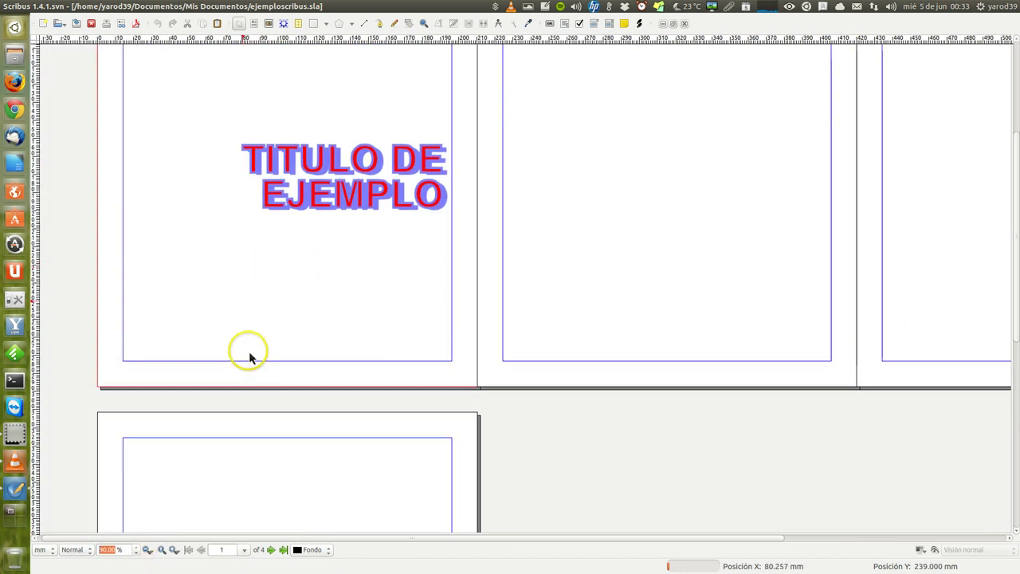
{"action": "scroll", "coordinate": [250, 399], "scroll_direction": "up", "scroll_amount": 3}
{"action": "scroll", "coordinate": [250, 430], "scroll_direction": "up", "scroll_amount": 1}
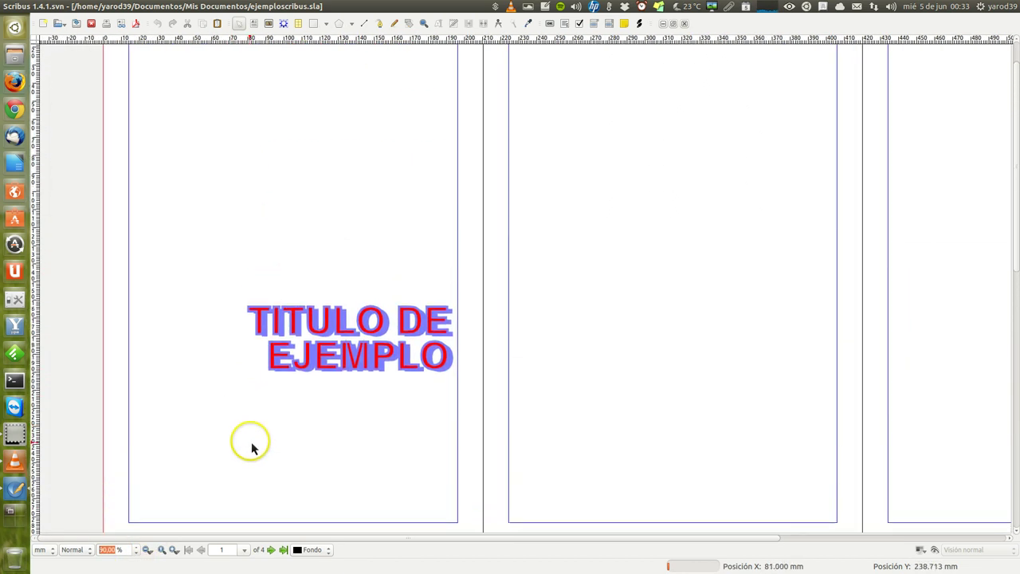
{"action": "left_click", "coordinate": [136, 552]}
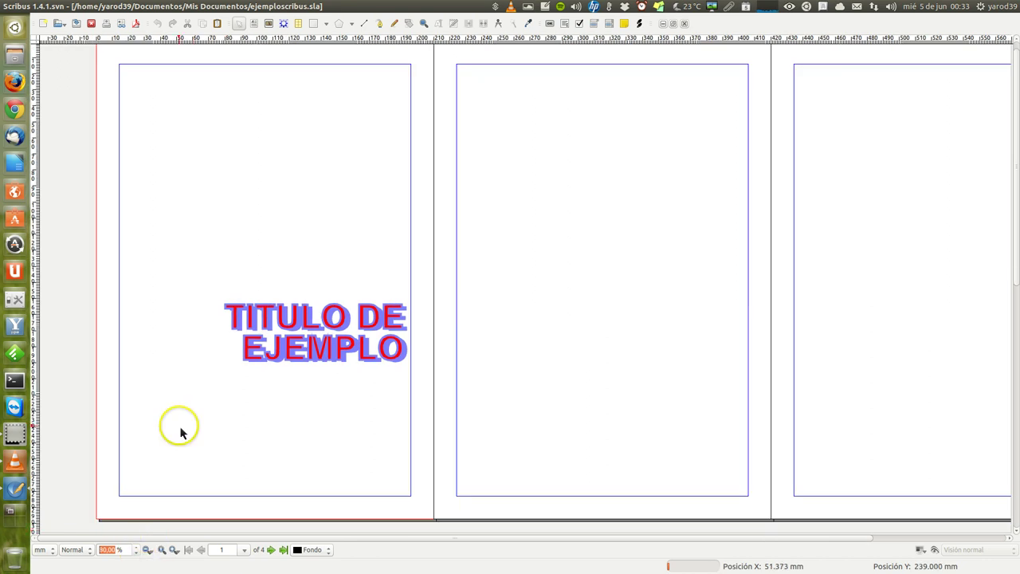
{"action": "scroll", "coordinate": [180, 430], "scroll_direction": "up", "scroll_amount": 1}
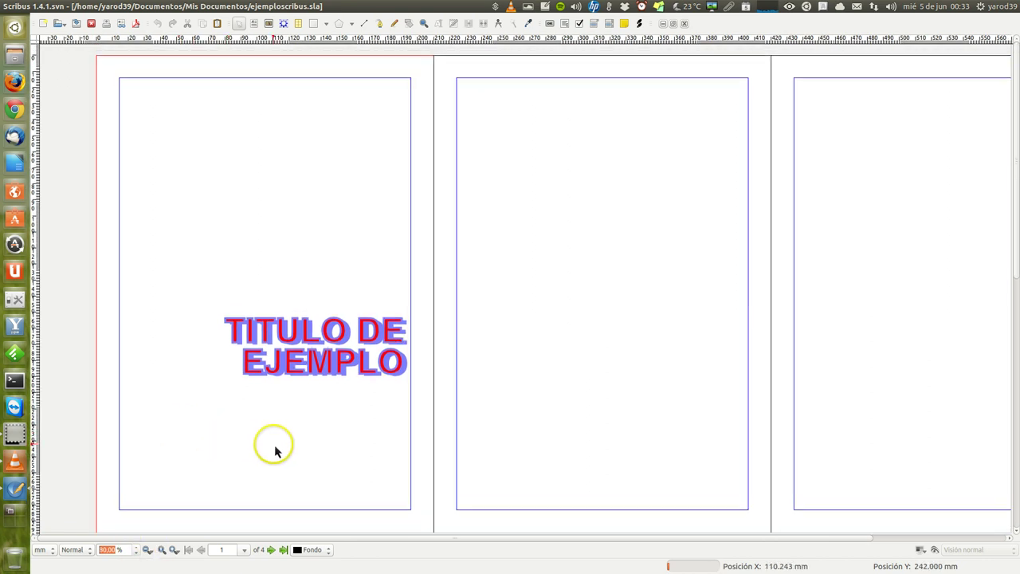
{"action": "scroll", "coordinate": [271, 435], "scroll_direction": "down", "scroll_amount": 1}
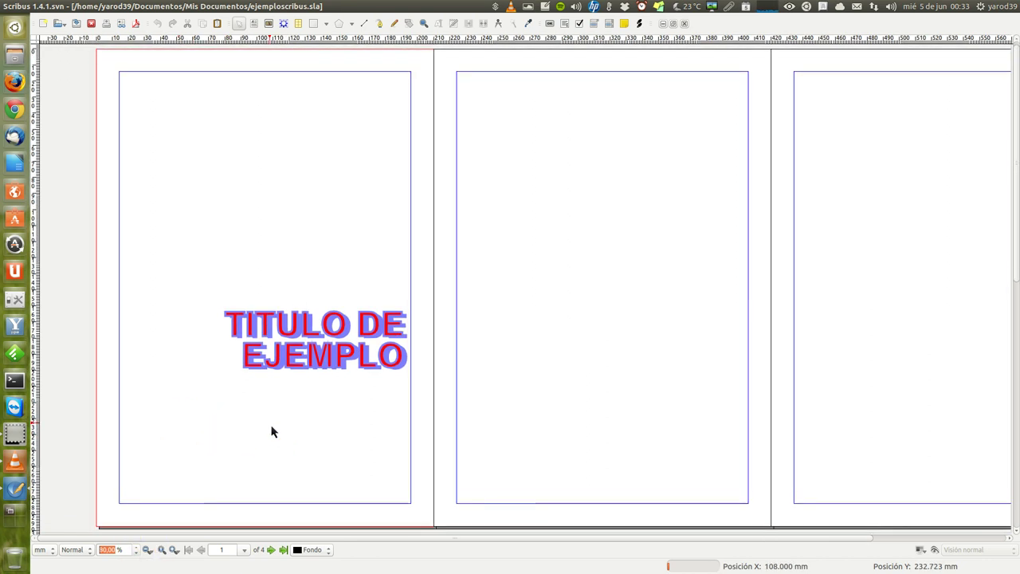
{"action": "left_click_drag", "start_coordinate": [234, 431], "coordinate": [242, 478]}
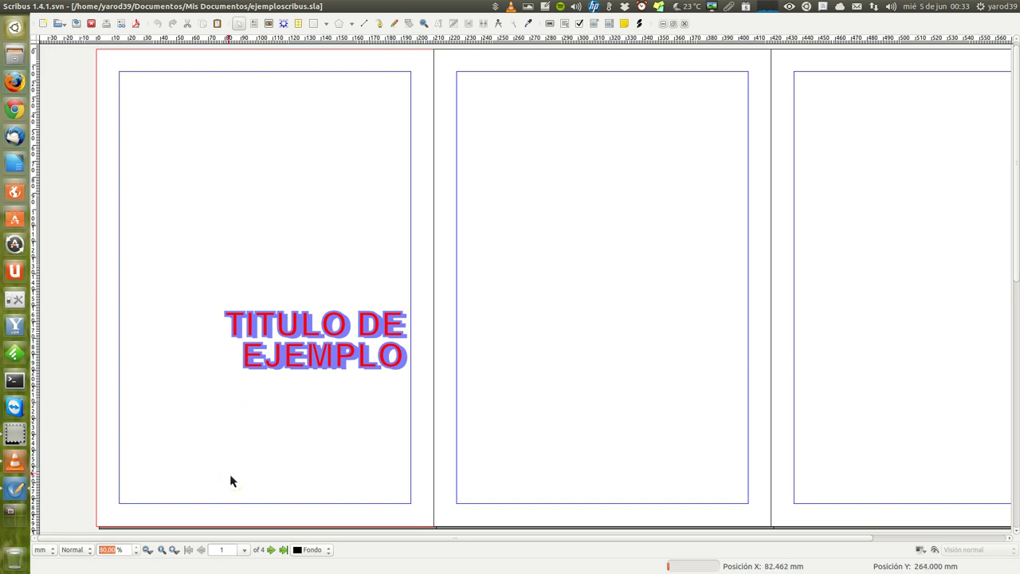
{"action": "mouse_move", "coordinate": [222, 465]}
{"action": "left_mouse_down"}
{"action": "mouse_move", "coordinate": [217, 448]}
{"action": "mouse_move", "coordinate": [400, 326]}
{"action": "mouse_move", "coordinate": [342, 361]}
{"action": "left_mouse_up"}
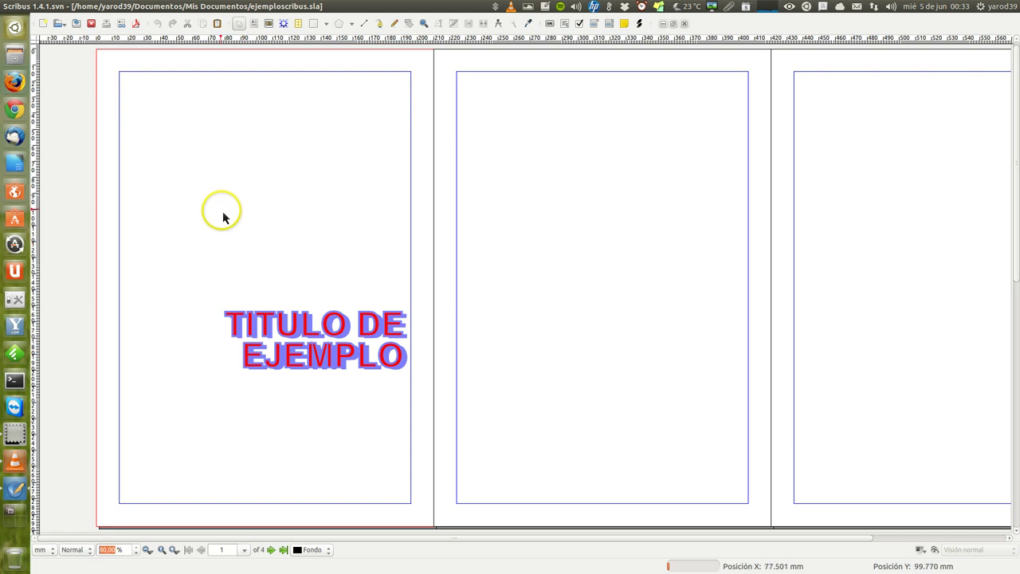
{"action": "mouse_move", "coordinate": [342, 361]}
{"action": "left_mouse_down"}
{"action": "mouse_move", "coordinate": [221, 213]}
{"action": "mouse_move", "coordinate": [267, 221]}
{"action": "left_mouse_up"}
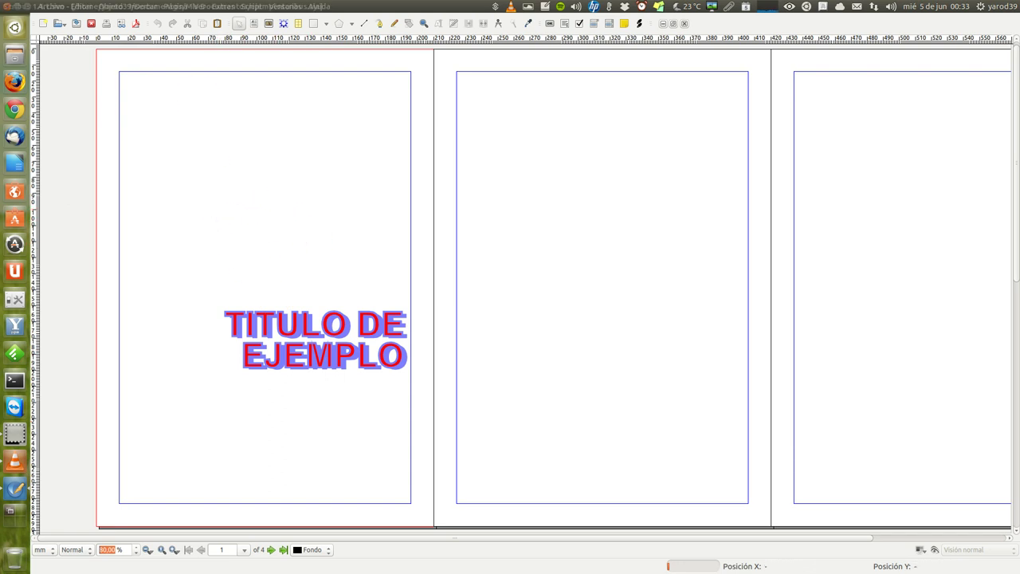
Look through the Insertar menu, then pick the Insert Image Frame tool from the toolbar
{"action": "left_click", "coordinate": [142, 6]}
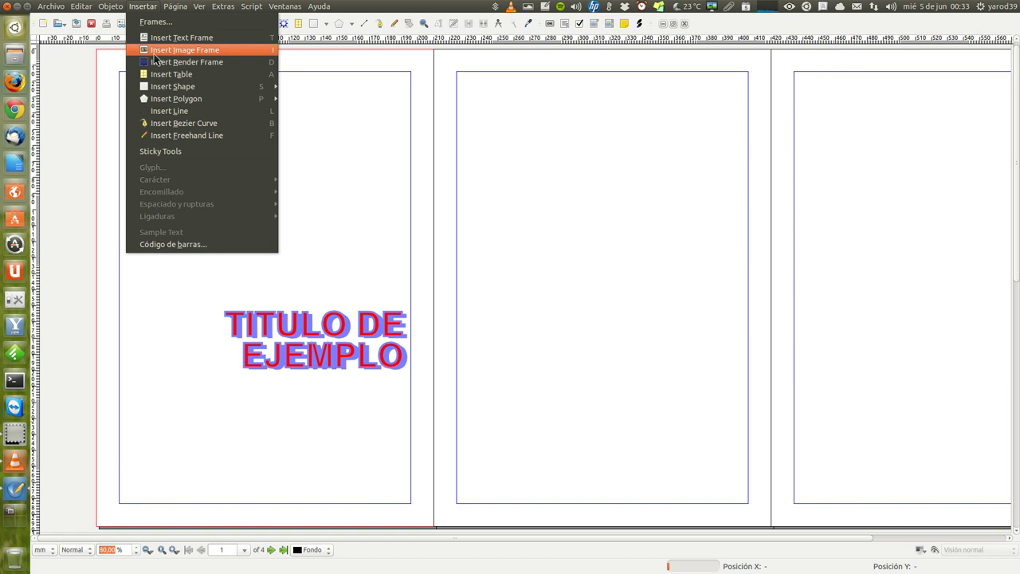
{"action": "left_click", "coordinate": [320, 131]}
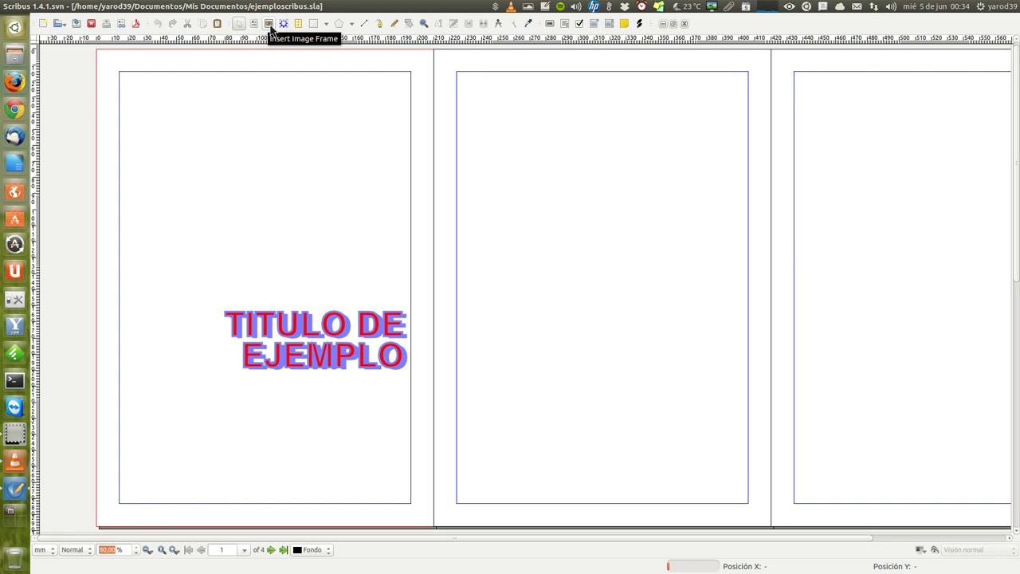
{"action": "left_click", "coordinate": [270, 27]}
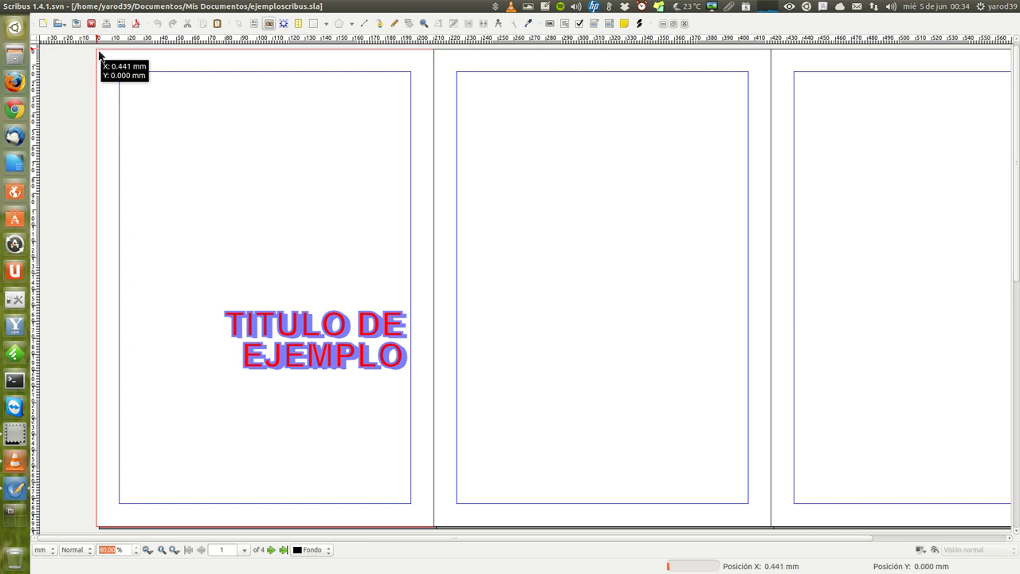
Drag an image frame from page 1's top-left corner to its bottom-right corner
{"action": "left_click_drag", "start_coordinate": [98, 51], "coordinate": [213, 257]}
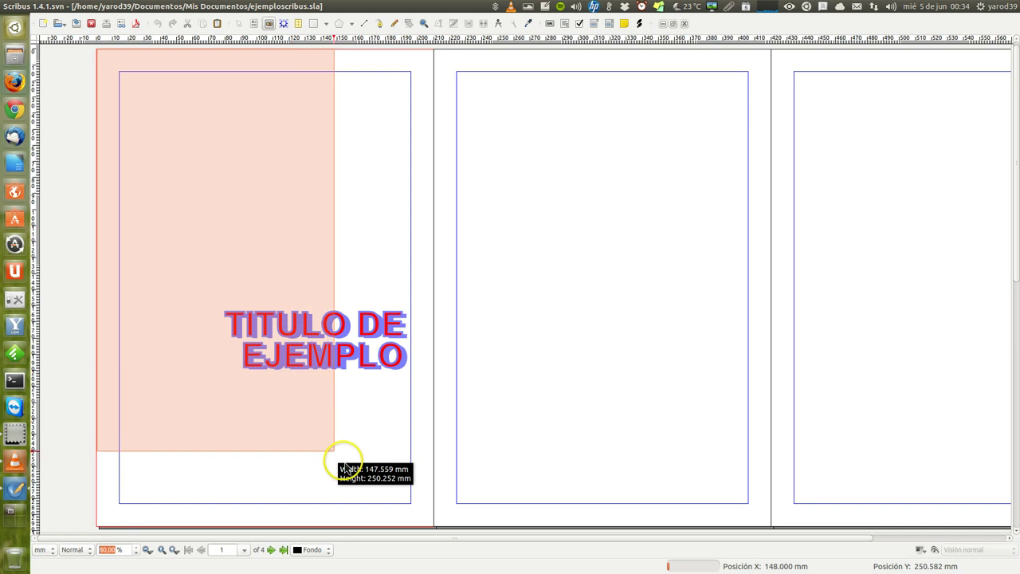
{"action": "mouse_move", "coordinate": [213, 256]}
{"action": "left_mouse_down"}
{"action": "mouse_move", "coordinate": [388, 501]}
{"action": "mouse_move", "coordinate": [436, 533]}
{"action": "left_mouse_up"}
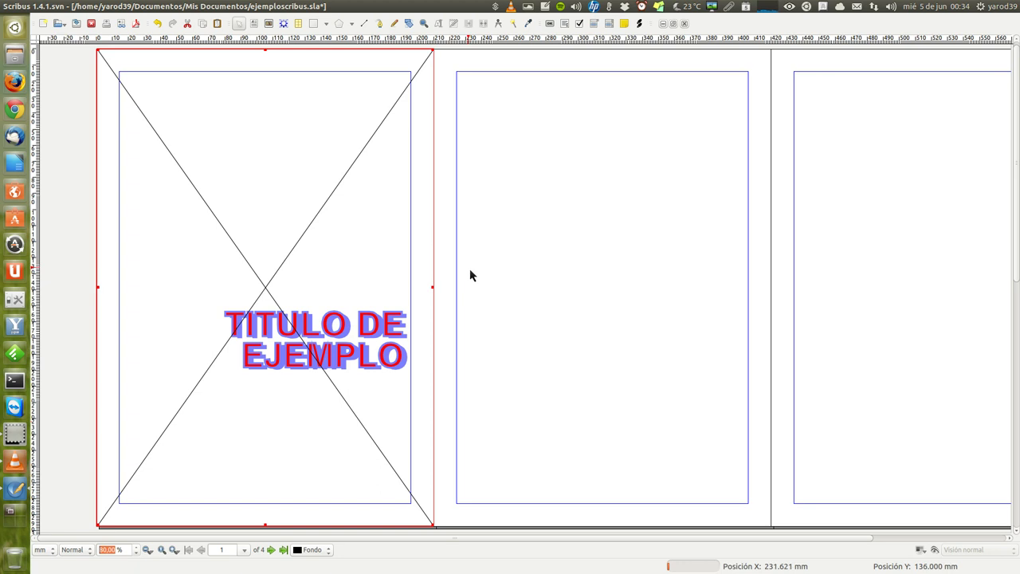
{"action": "left_click", "coordinate": [273, 280]}
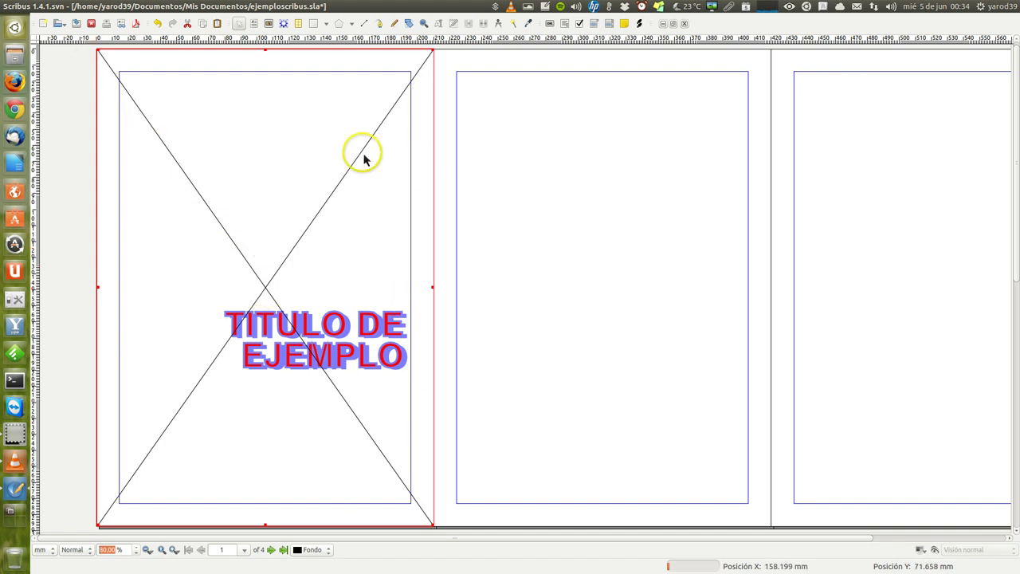
Load the black-and-white landscape photo from the Imágenes folder into the frame
{"action": "double_click", "coordinate": [267, 296]}
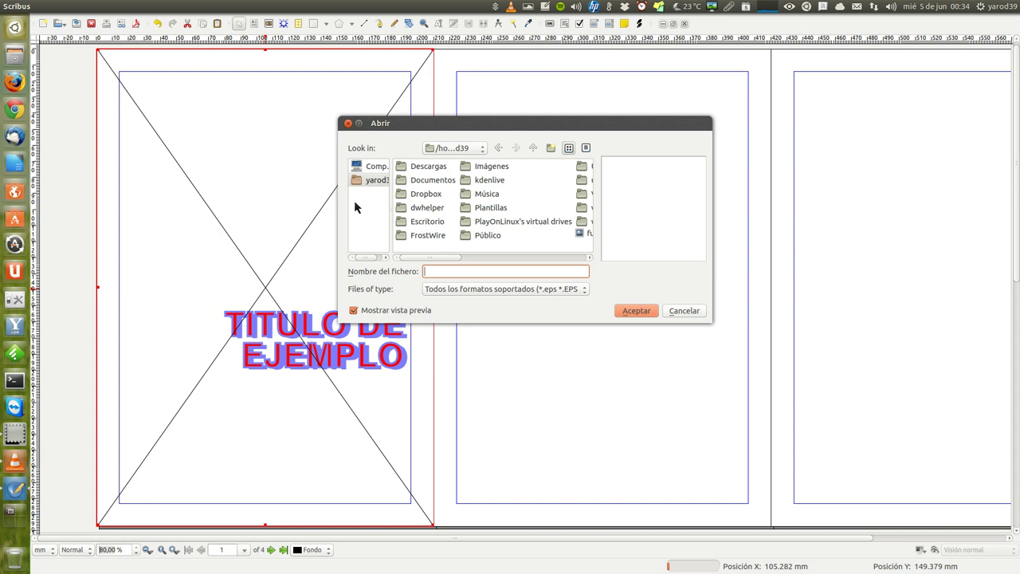
{"action": "left_click", "coordinate": [426, 219]}
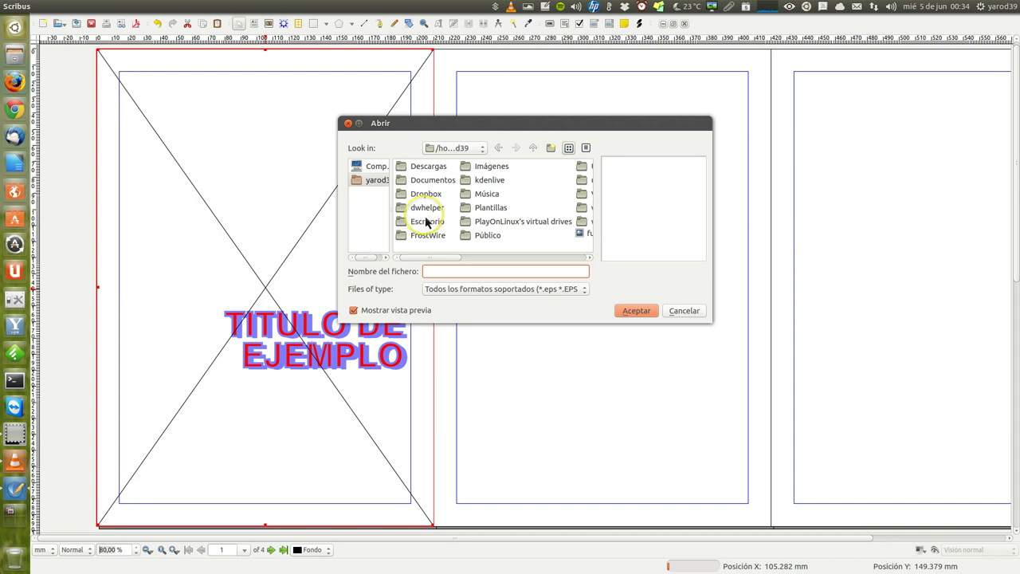
{"action": "double_click", "coordinate": [484, 169]}
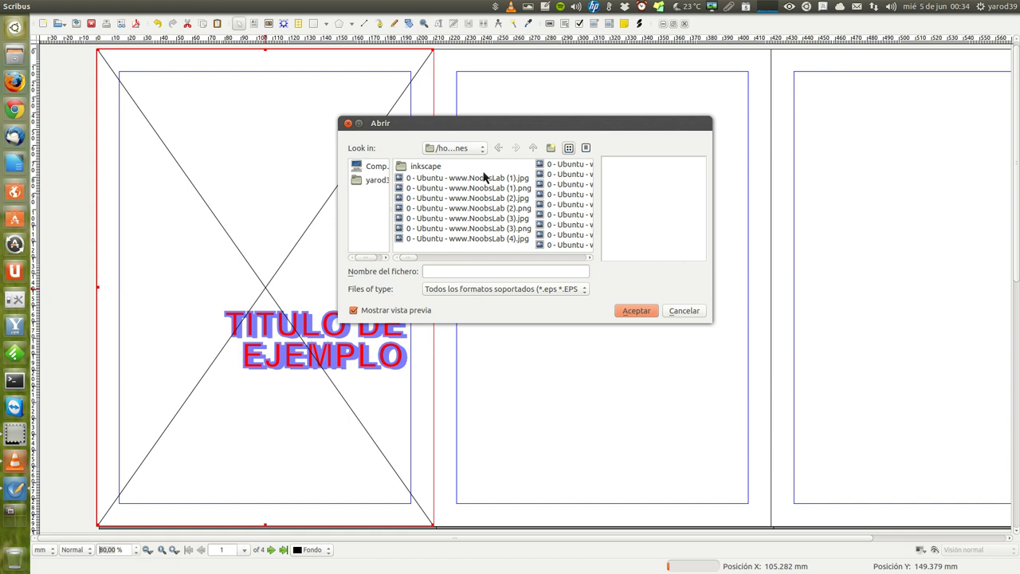
{"action": "left_click", "coordinate": [471, 176]}
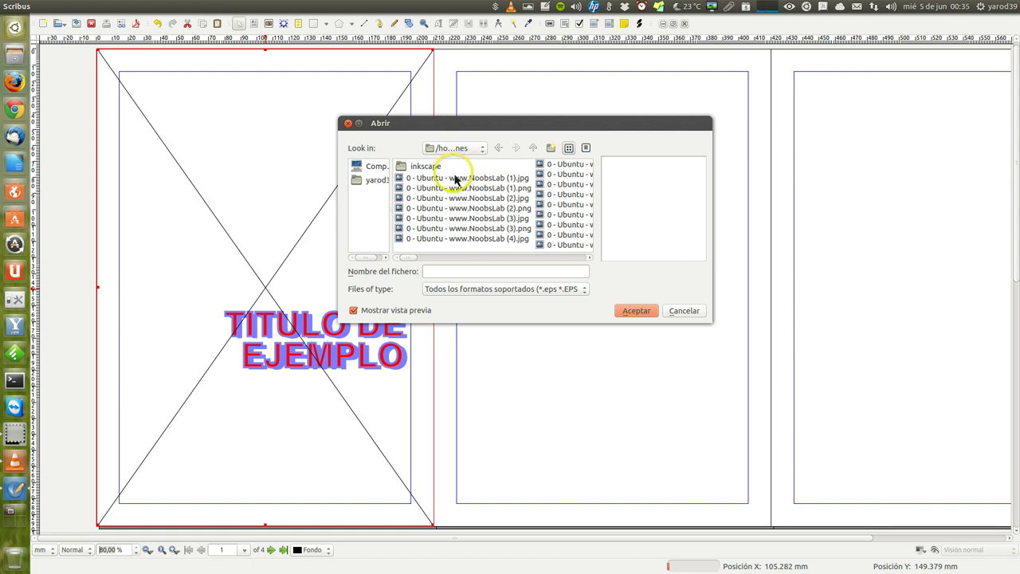
{"action": "left_click_drag", "start_coordinate": [414, 257], "coordinate": [428, 266]}
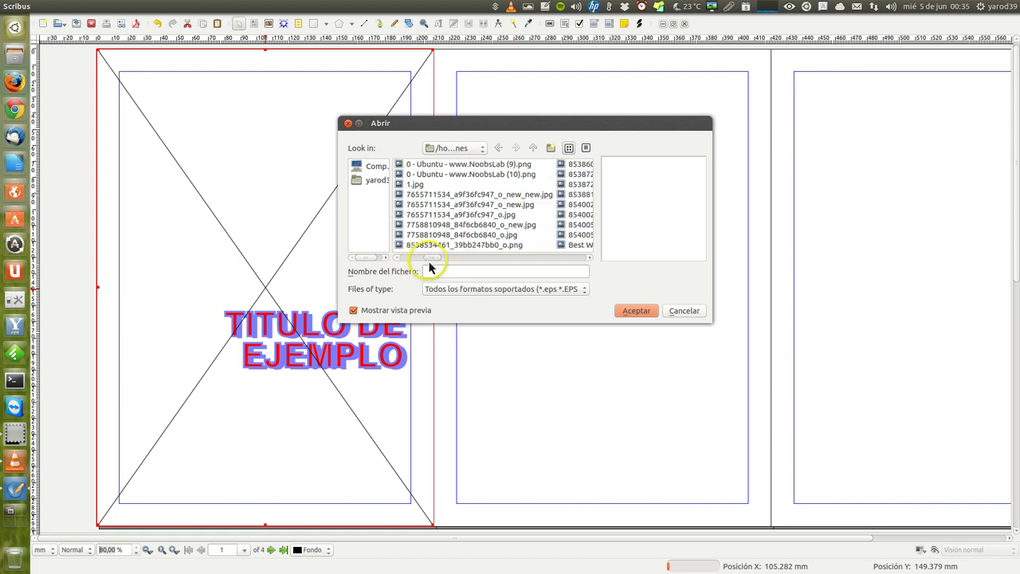
{"action": "double_click", "coordinate": [441, 201]}
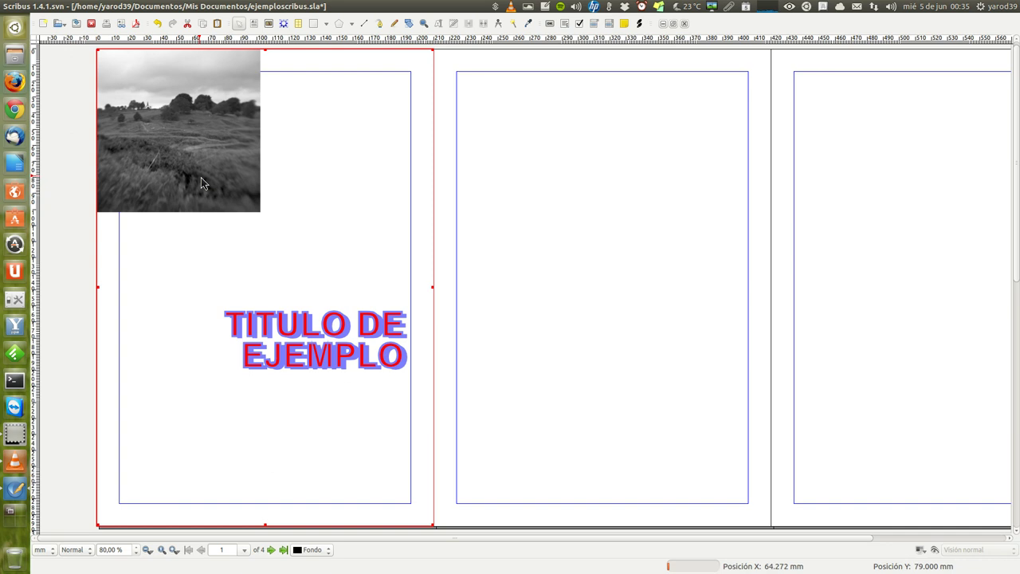
Open the image frame's Propiedades window and move it to the right of page 1
{"action": "right_click", "coordinate": [202, 184]}
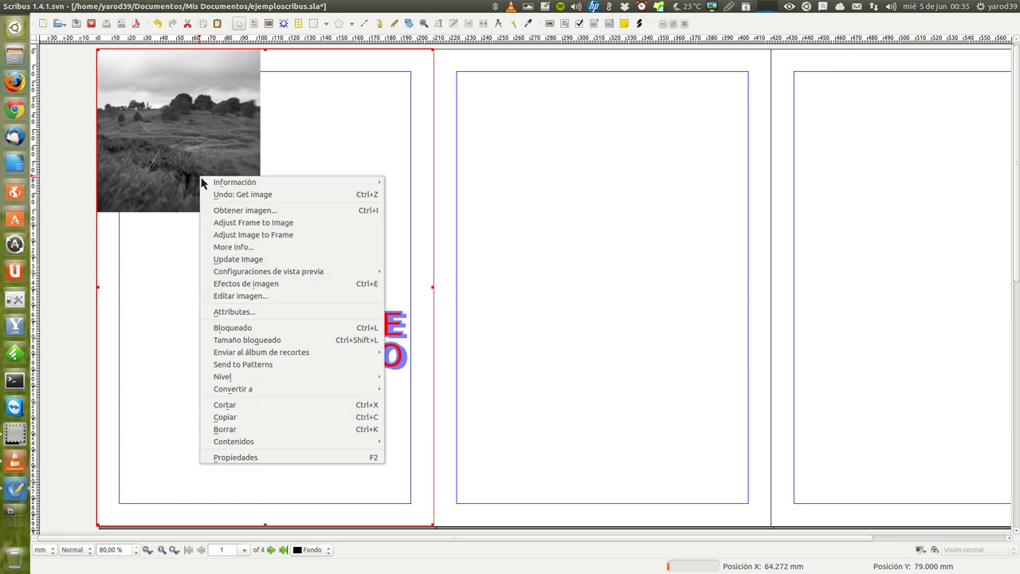
{"action": "left_click", "coordinate": [223, 457]}
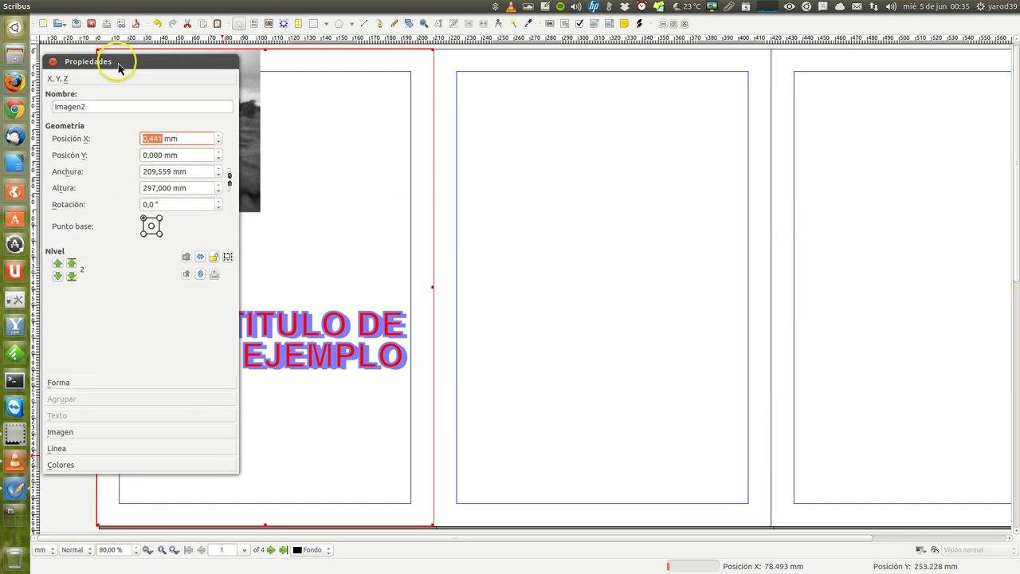
{"action": "left_click_drag", "start_coordinate": [118, 68], "coordinate": [564, 72]}
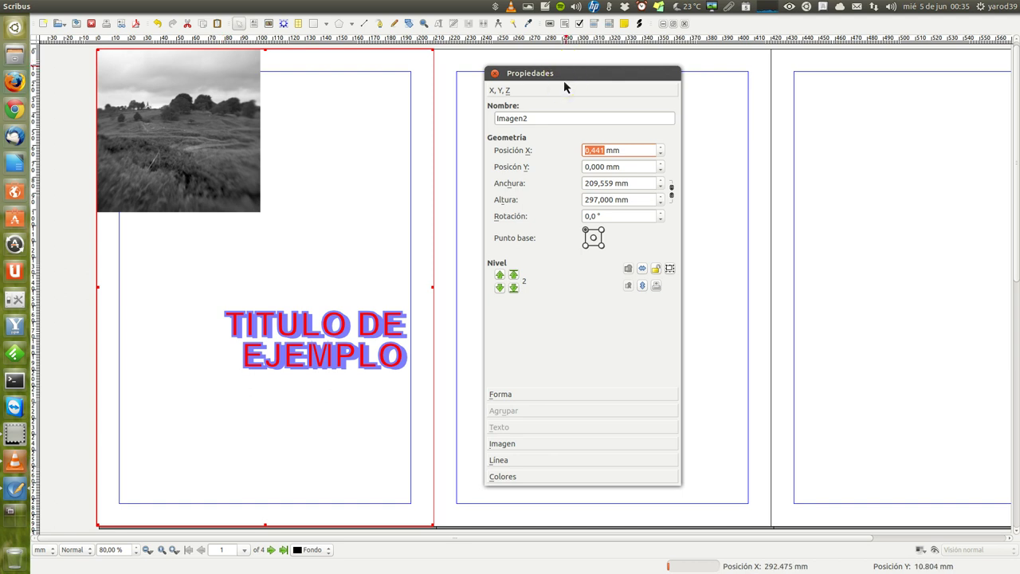
{"action": "left_click", "coordinate": [533, 434]}
Step through Forma, Imagen, Línea and Colores, settling on Imagen's offset and scale fields
{"action": "left_click", "coordinate": [524, 393]}
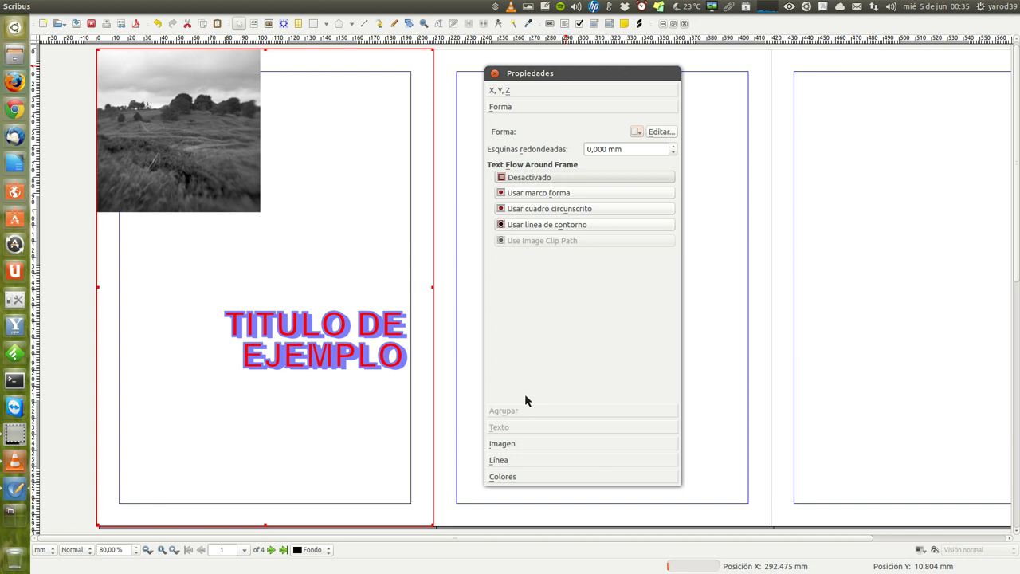
{"action": "left_click", "coordinate": [526, 442]}
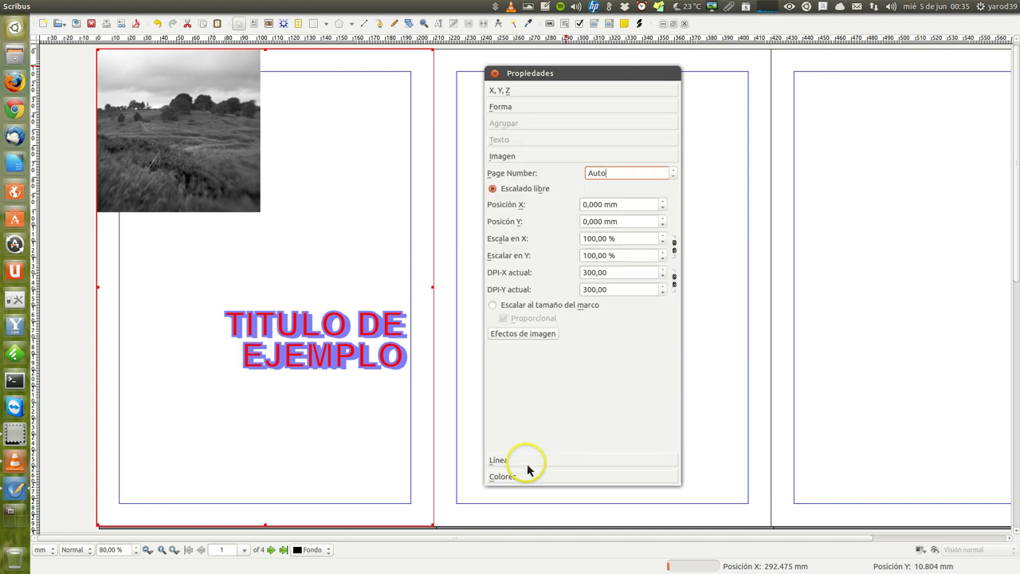
{"action": "left_click", "coordinate": [528, 462]}
{"action": "left_click", "coordinate": [526, 476]}
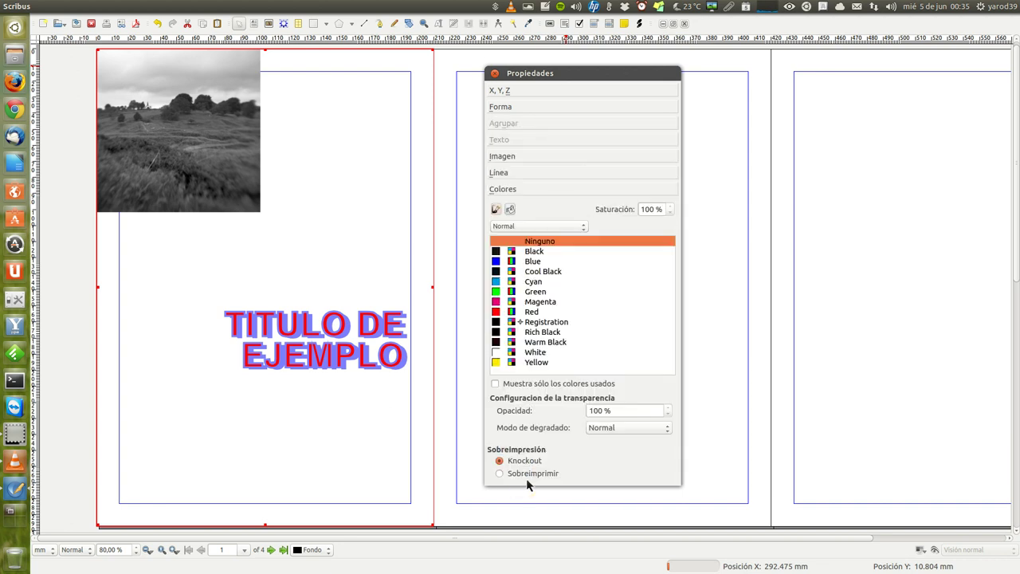
{"action": "left_click", "coordinate": [511, 158]}
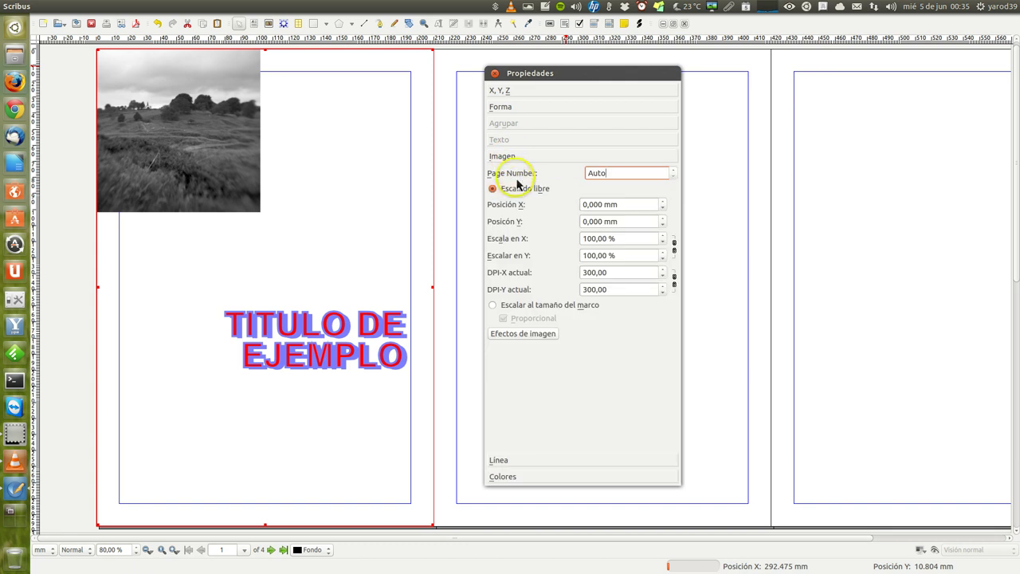
{"action": "left_click", "coordinate": [481, 223]}
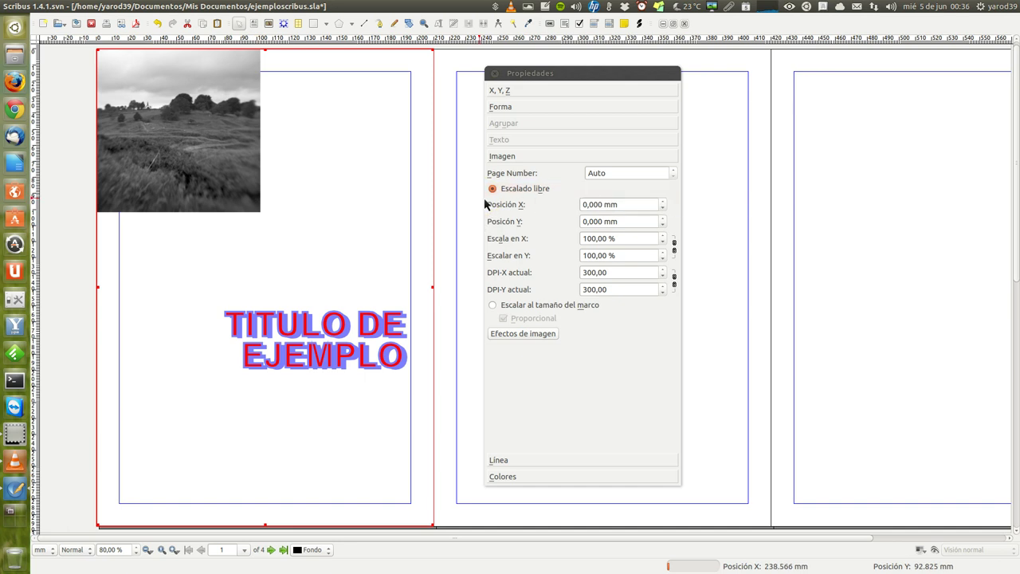
{"action": "left_click", "coordinate": [662, 206]}
Nudge the photo's offsets with the spin arrows to X 11 mm and Y 9 mm
{"action": "left_click", "coordinate": [664, 203]}
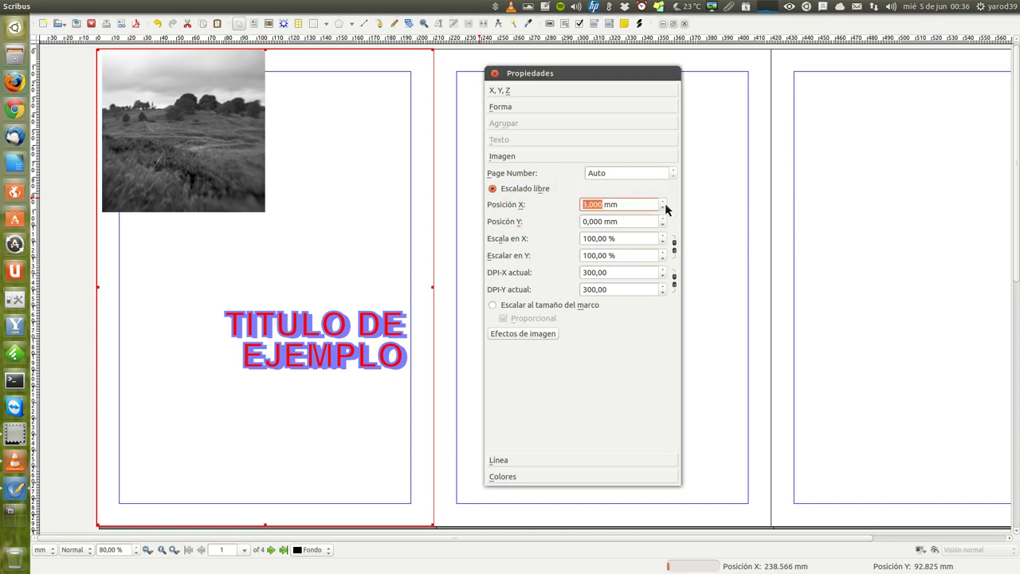
{"action": "left_click", "coordinate": [664, 203]}
{"action": "left_click", "coordinate": [665, 204]}
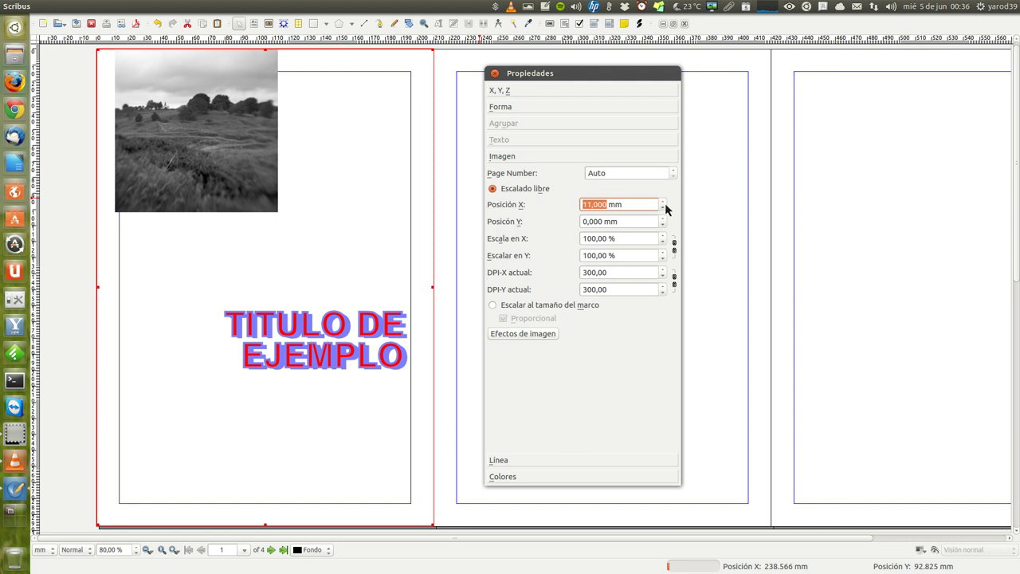
{"action": "left_click", "coordinate": [664, 219]}
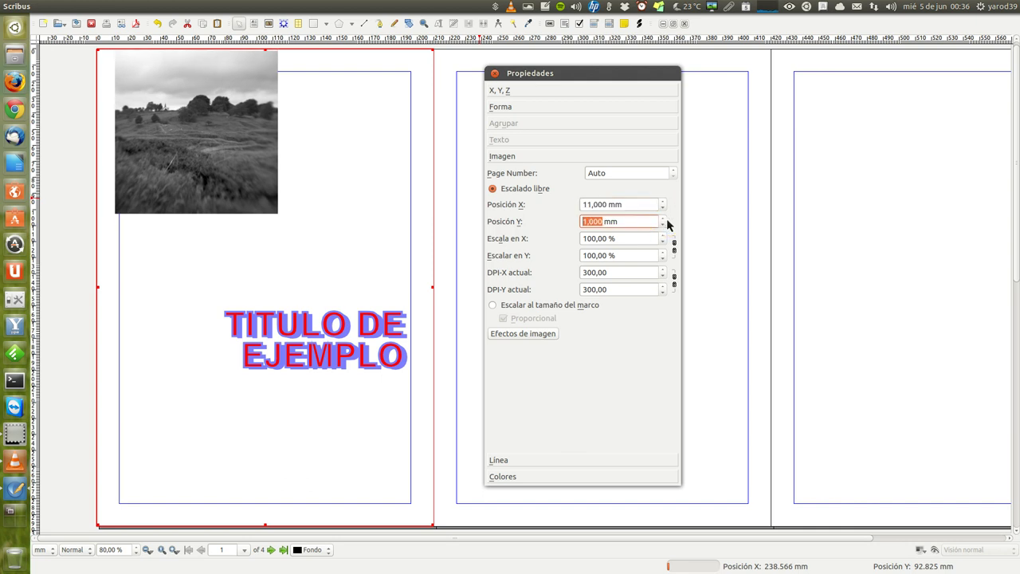
{"action": "left_click", "coordinate": [664, 219]}
{"action": "left_click", "coordinate": [665, 219]}
{"action": "left_click", "coordinate": [664, 219]}
{"action": "left_click", "coordinate": [664, 219]}
{"action": "left_click", "coordinate": [665, 219]}
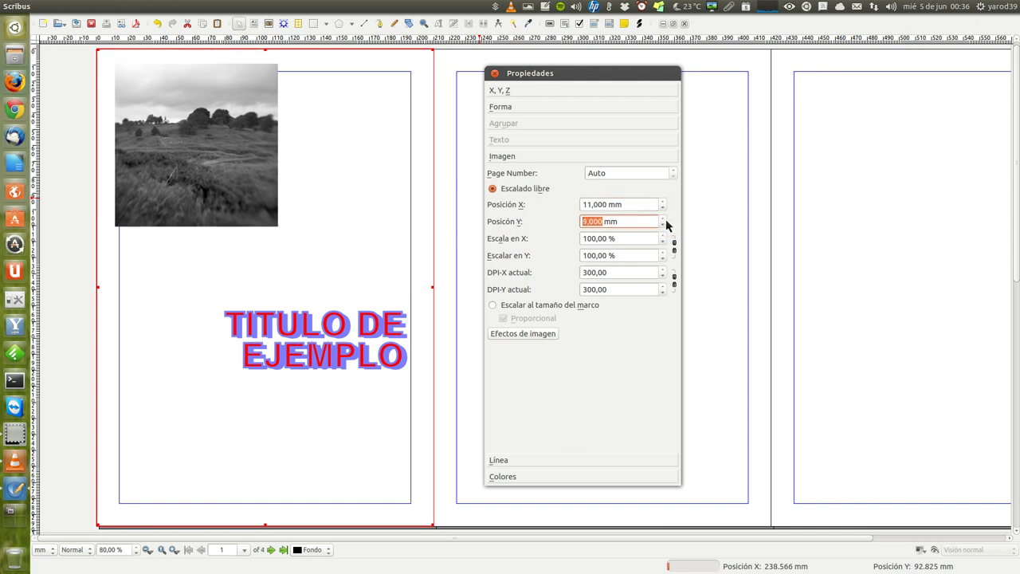
Bring both X and Y offsets back to 0,000 mm, flush with the frame's top-left
{"action": "left_click", "coordinate": [661, 208]}
{"action": "left_click", "coordinate": [661, 208]}
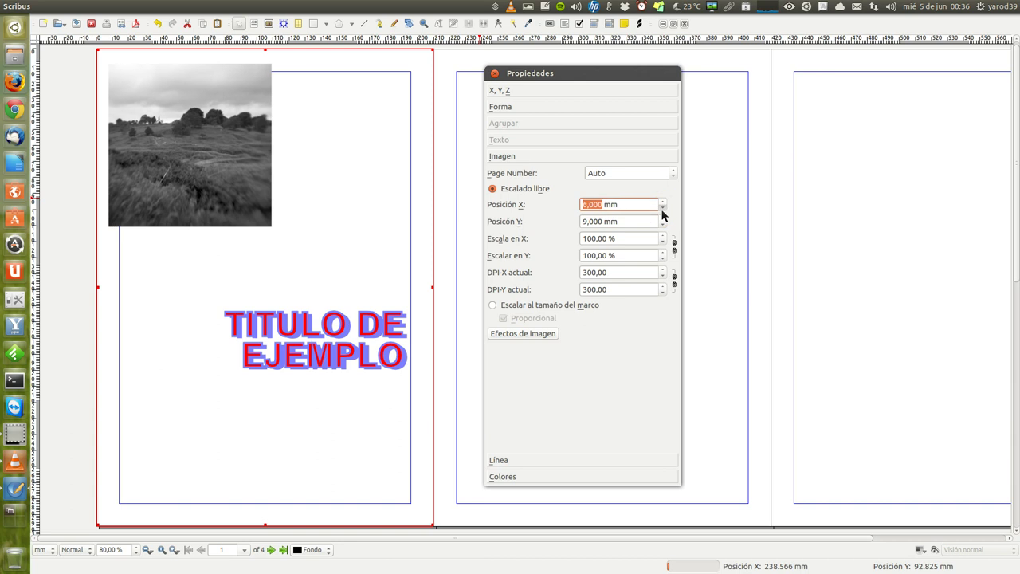
{"action": "left_click", "coordinate": [661, 208]}
{"action": "left_click", "coordinate": [662, 208]}
{"action": "left_click", "coordinate": [661, 208]}
{"action": "left_click", "coordinate": [661, 208]}
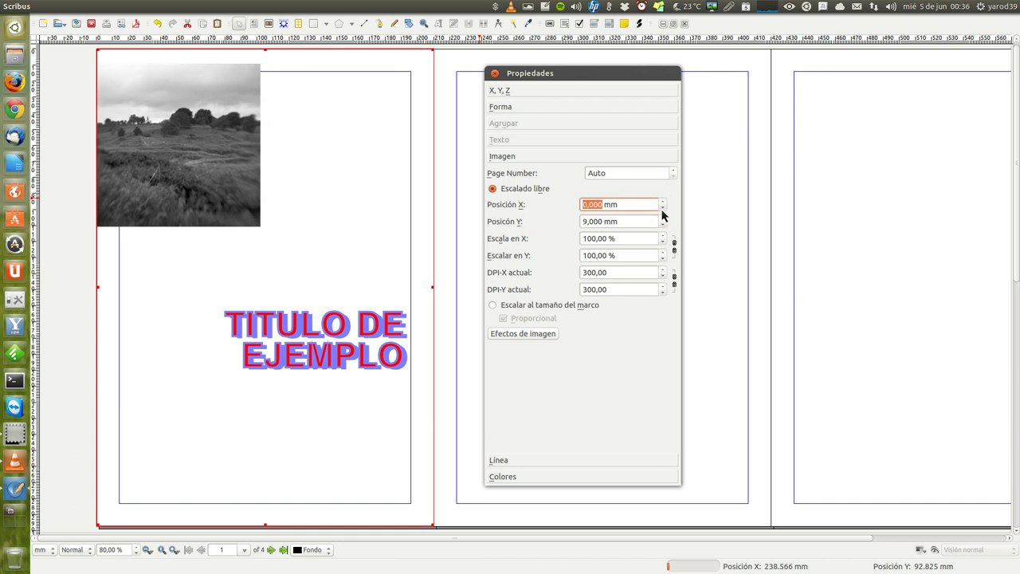
{"action": "left_click", "coordinate": [662, 225]}
{"action": "left_click", "coordinate": [662, 225]}
{"action": "left_click", "coordinate": [662, 225]}
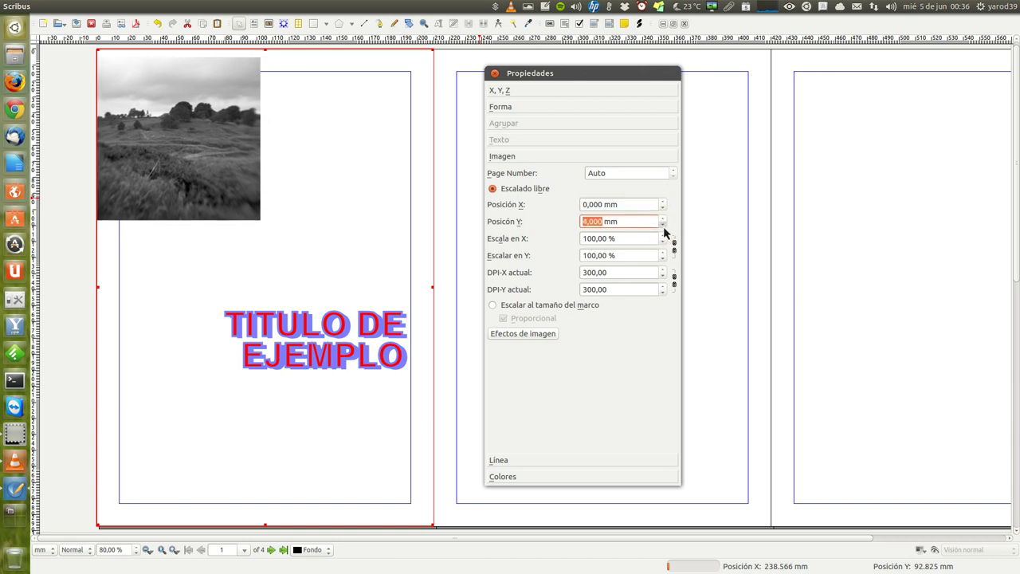
{"action": "left_click", "coordinate": [662, 226]}
{"action": "left_click", "coordinate": [662, 226]}
{"action": "left_click", "coordinate": [662, 226]}
{"action": "left_click", "coordinate": [662, 226]}
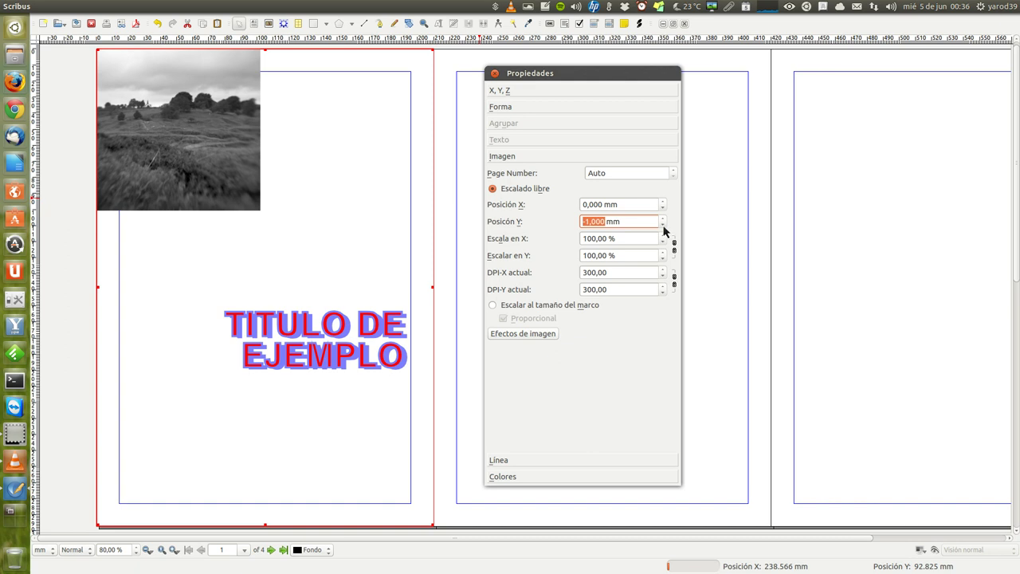
{"action": "left_click", "coordinate": [662, 218]}
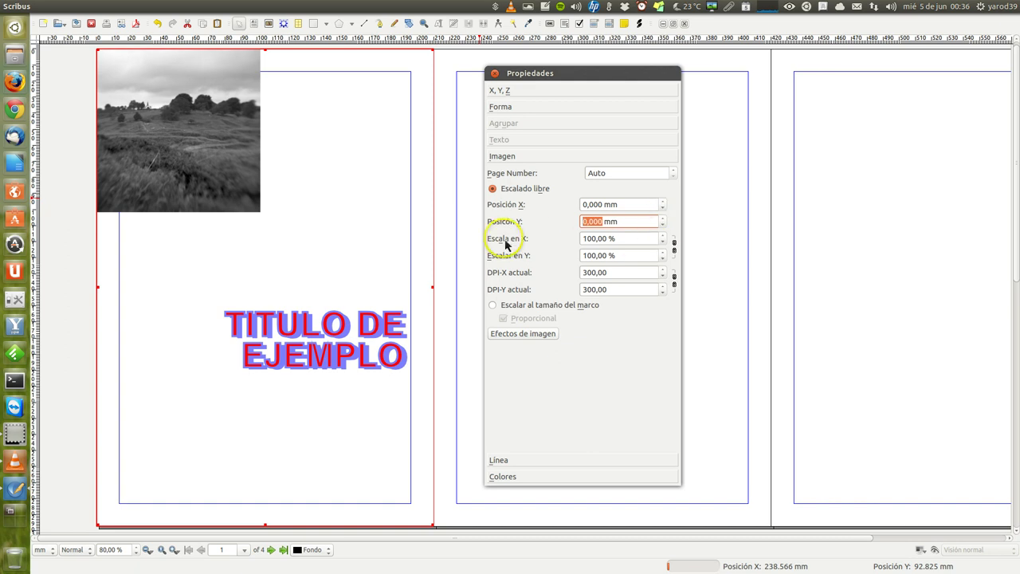
Raise the photo's Escala en X with the up arrow to start widening it
{"action": "left_click", "coordinate": [662, 236]}
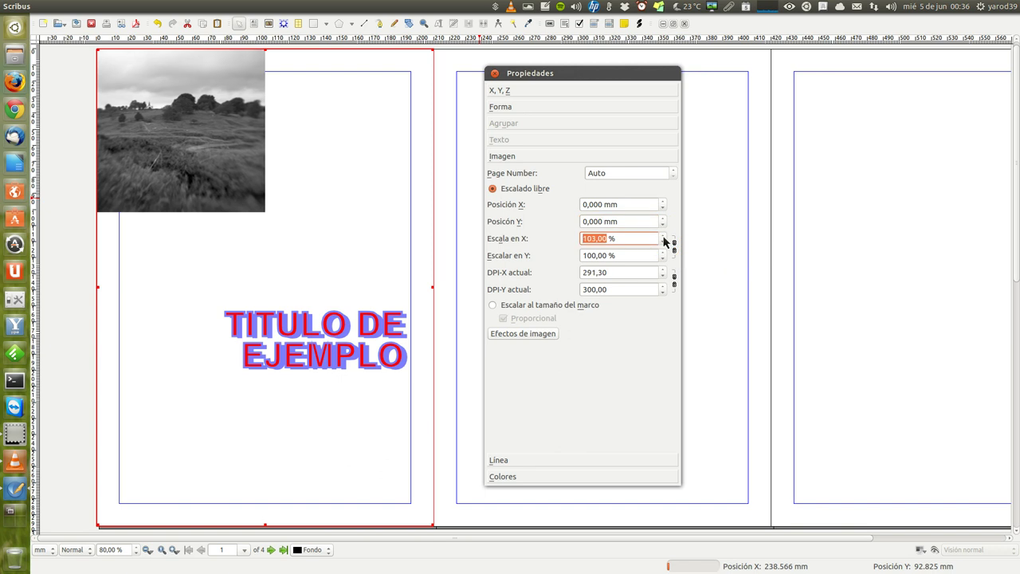
{"action": "left_click", "coordinate": [663, 237]}
{"action": "left_click", "coordinate": [663, 236]}
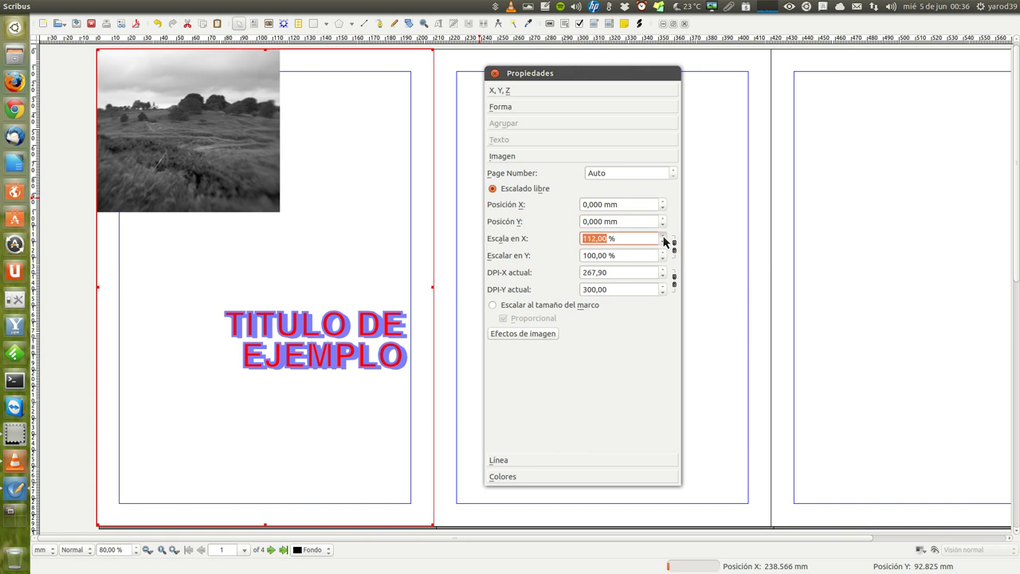
{"action": "left_click", "coordinate": [663, 237]}
{"action": "left_click", "coordinate": [663, 236]}
{"action": "left_click", "coordinate": [663, 236]}
{"action": "left_click", "coordinate": [663, 236]}
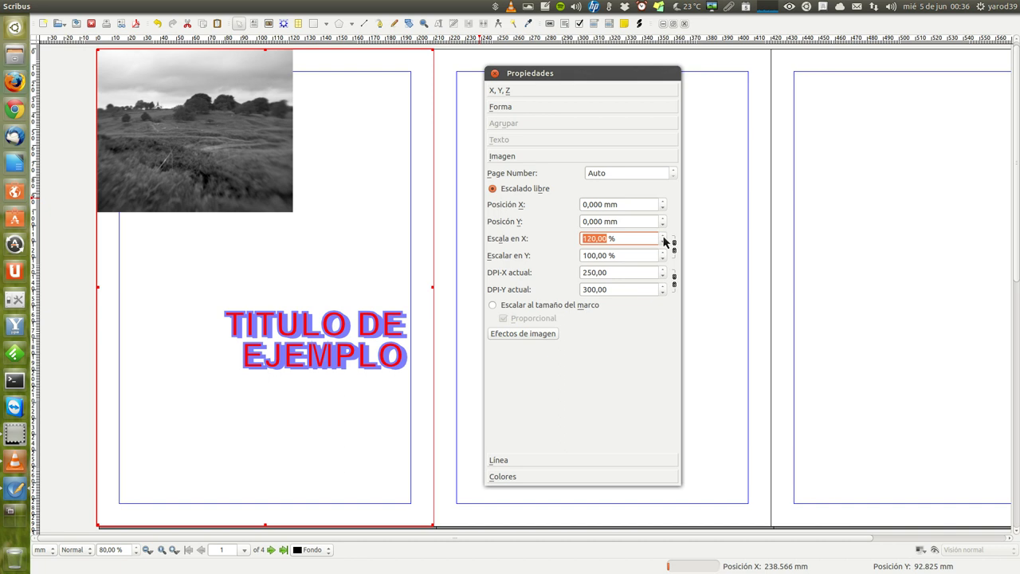
{"action": "left_click", "coordinate": [662, 237]}
{"action": "left_click", "coordinate": [663, 236]}
{"action": "left_click", "coordinate": [663, 237]}
{"action": "left_click", "coordinate": [663, 237]}
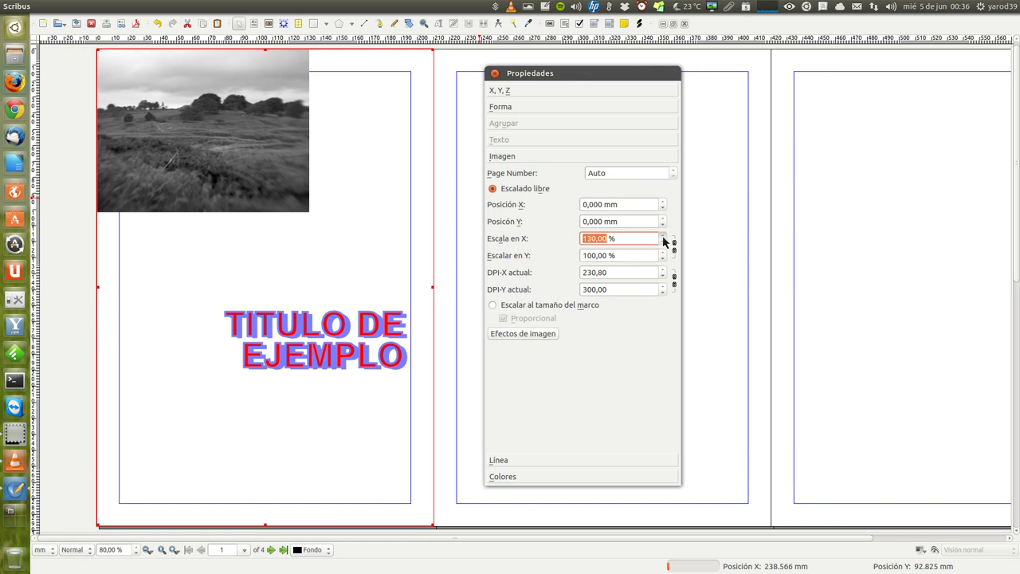
{"action": "left_click", "coordinate": [663, 236]}
{"action": "left_click", "coordinate": [662, 236]}
{"action": "left_click", "coordinate": [662, 237]}
{"action": "left_click", "coordinate": [662, 237]}
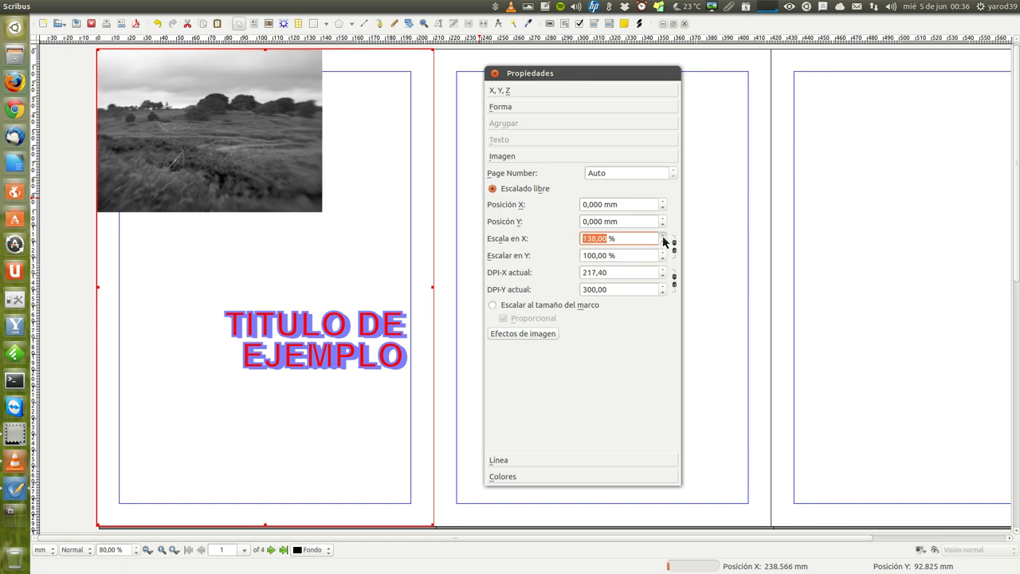
{"action": "left_click", "coordinate": [662, 236]}
{"action": "left_click", "coordinate": [663, 237]}
{"action": "left_click", "coordinate": [663, 237]}
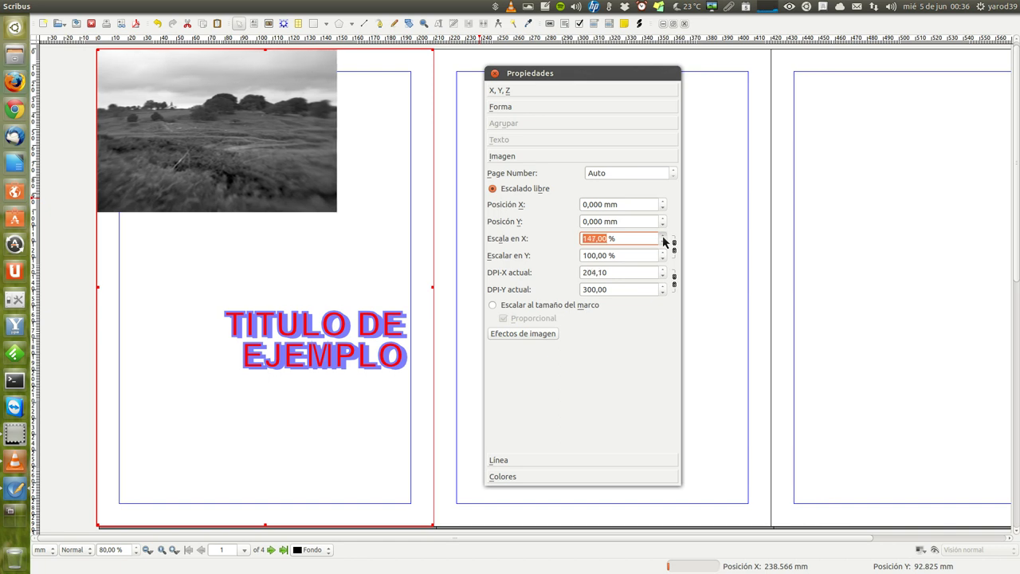
{"action": "left_click", "coordinate": [662, 237]}
{"action": "left_click", "coordinate": [663, 237]}
{"action": "left_click", "coordinate": [663, 236]}
{"action": "left_click", "coordinate": [663, 236]}
{"action": "left_click", "coordinate": [663, 237]}
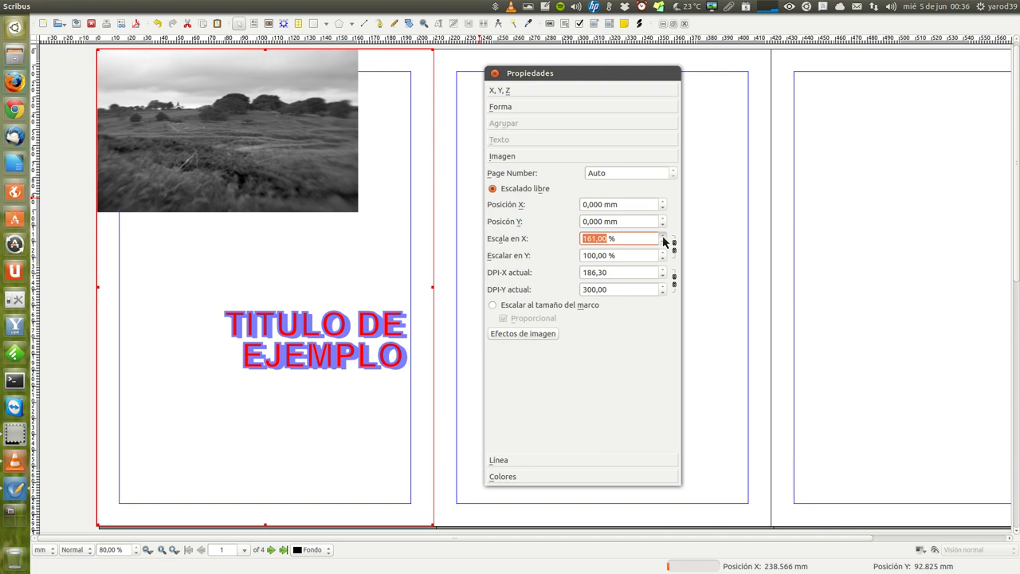
{"action": "left_click", "coordinate": [662, 236]}
{"action": "left_click", "coordinate": [663, 237]}
{"action": "left_click", "coordinate": [663, 237]}
{"action": "left_click", "coordinate": [663, 236]}
{"action": "left_click", "coordinate": [663, 237]}
{"action": "left_click", "coordinate": [663, 236]}
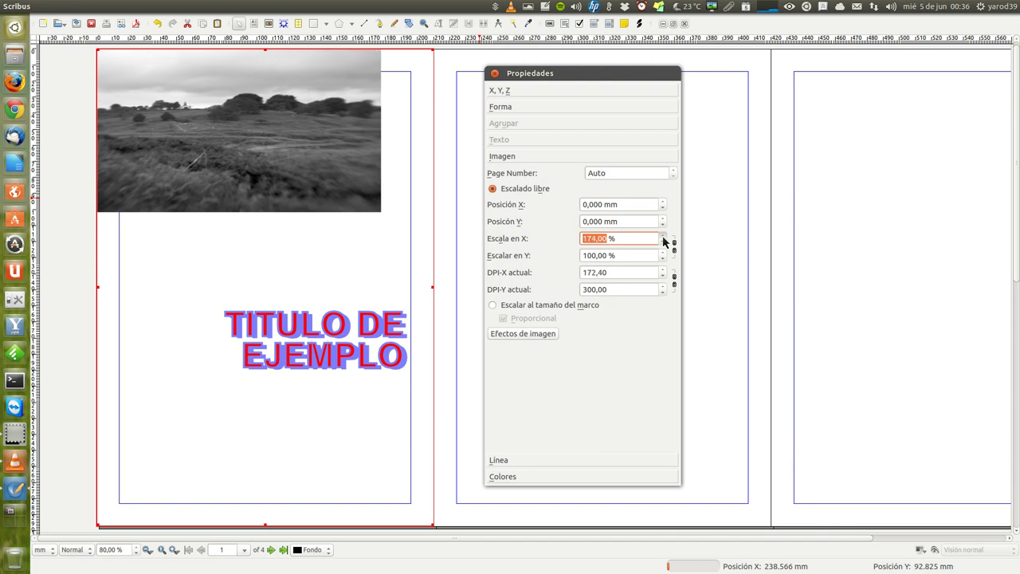
{"action": "left_click", "coordinate": [663, 236]}
{"action": "left_click", "coordinate": [662, 237]}
{"action": "left_click", "coordinate": [663, 237]}
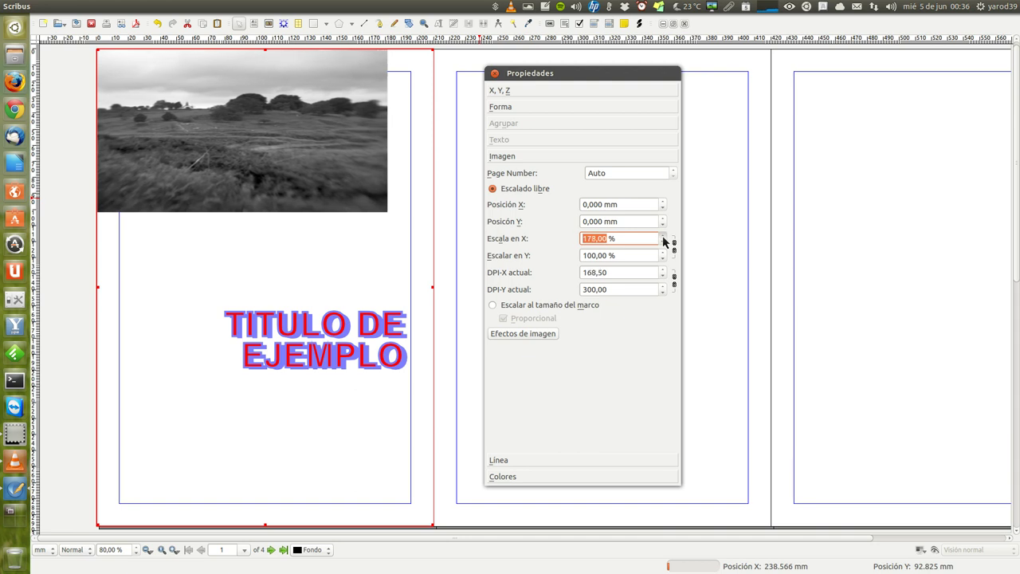
{"action": "left_click", "coordinate": [663, 236]}
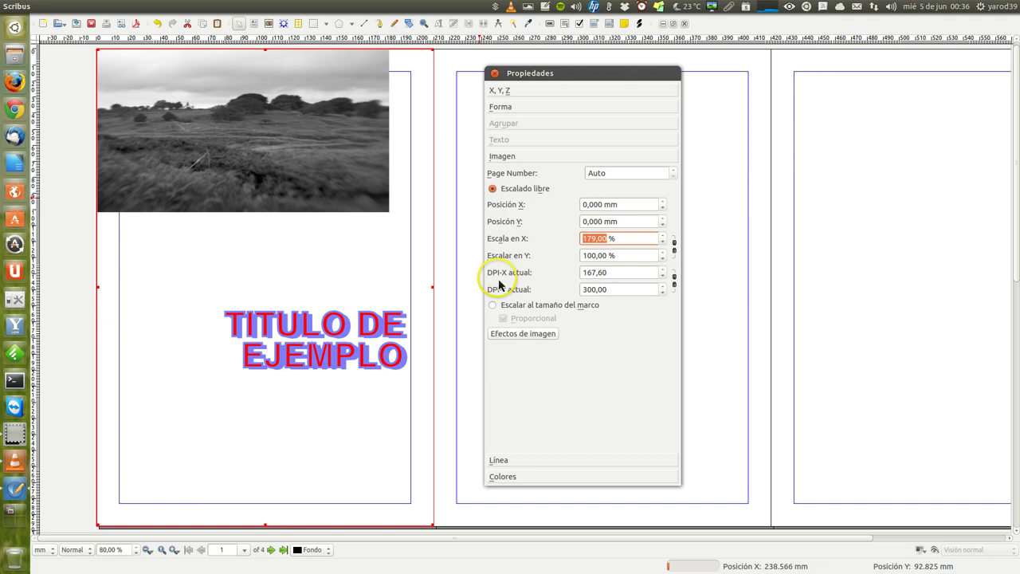
Scroll Escala en X upward until it reads 207,00 %, keeping vertical scale at 100 %
{"action": "left_click", "coordinate": [542, 282]}
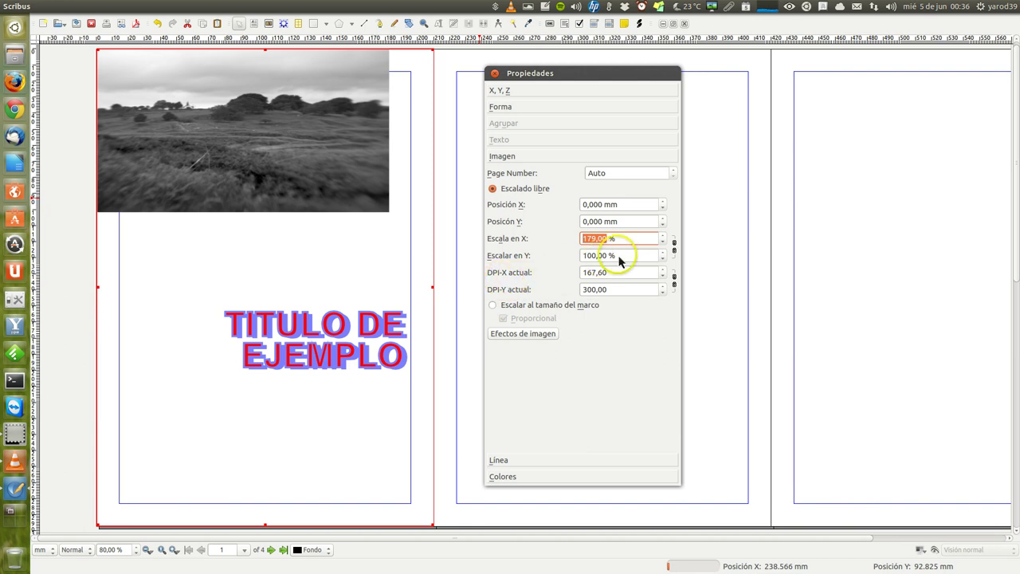
{"action": "scroll", "coordinate": [666, 239], "scroll_direction": "up", "scroll_amount": 2}
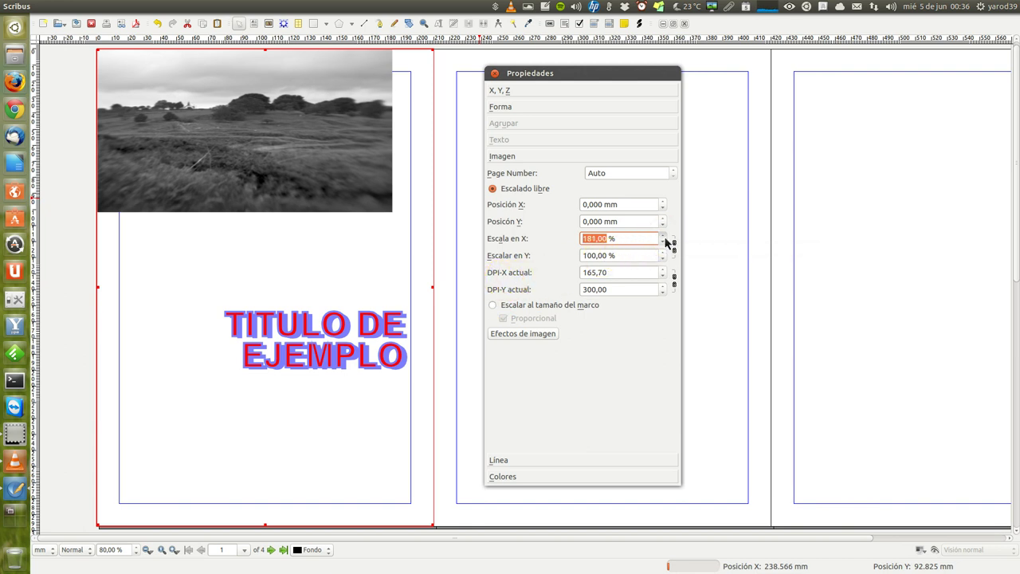
{"action": "scroll", "coordinate": [665, 239], "scroll_direction": "up", "scroll_amount": 2}
{"action": "scroll", "coordinate": [665, 239], "scroll_direction": "up", "scroll_amount": 2}
{"action": "scroll", "coordinate": [666, 241], "scroll_direction": "up", "scroll_amount": 2}
{"action": "scroll", "coordinate": [666, 241], "scroll_direction": "up", "scroll_amount": 2}
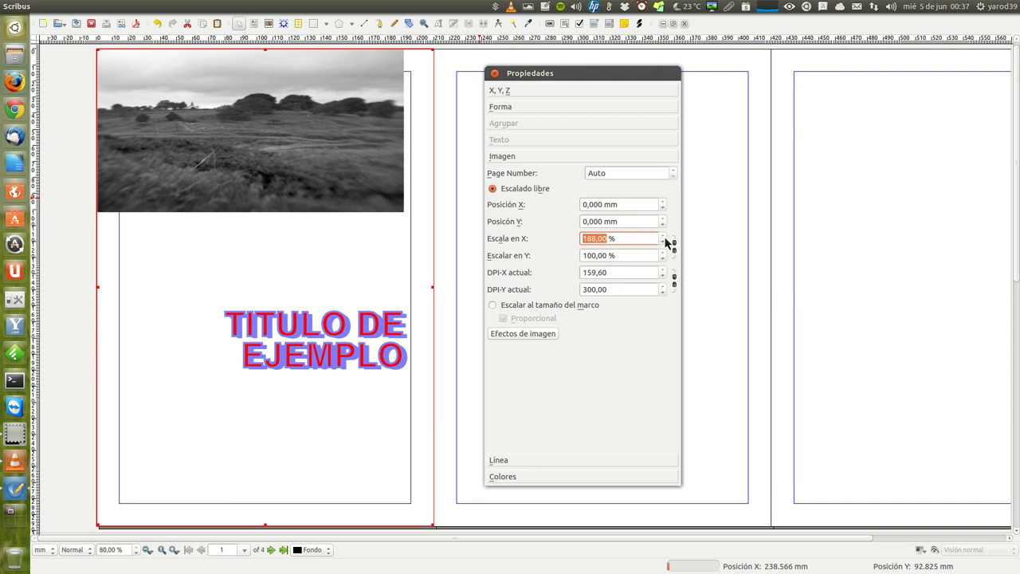
{"action": "scroll", "coordinate": [666, 241], "scroll_direction": "up", "scroll_amount": 2}
{"action": "scroll", "coordinate": [665, 242], "scroll_direction": "up", "scroll_amount": 2}
{"action": "scroll", "coordinate": [666, 241], "scroll_direction": "up", "scroll_amount": 2}
{"action": "scroll", "coordinate": [666, 241], "scroll_direction": "up", "scroll_amount": 2}
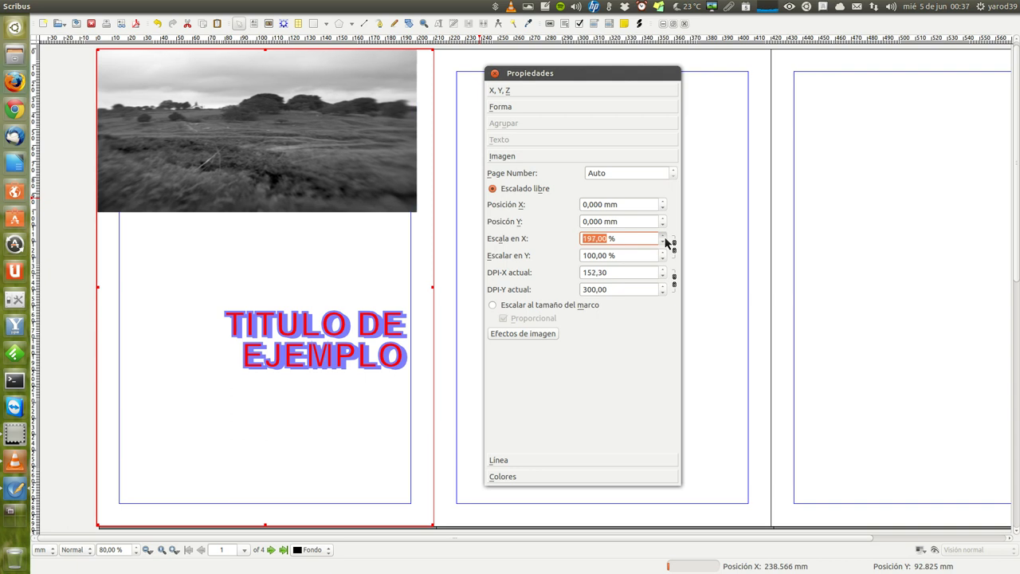
{"action": "scroll", "coordinate": [666, 241], "scroll_direction": "up", "scroll_amount": 2}
{"action": "scroll", "coordinate": [666, 241], "scroll_direction": "up", "scroll_amount": 2}
{"action": "scroll", "coordinate": [666, 242], "scroll_direction": "up", "scroll_amount": 2}
{"action": "scroll", "coordinate": [666, 241], "scroll_direction": "up", "scroll_amount": 1}
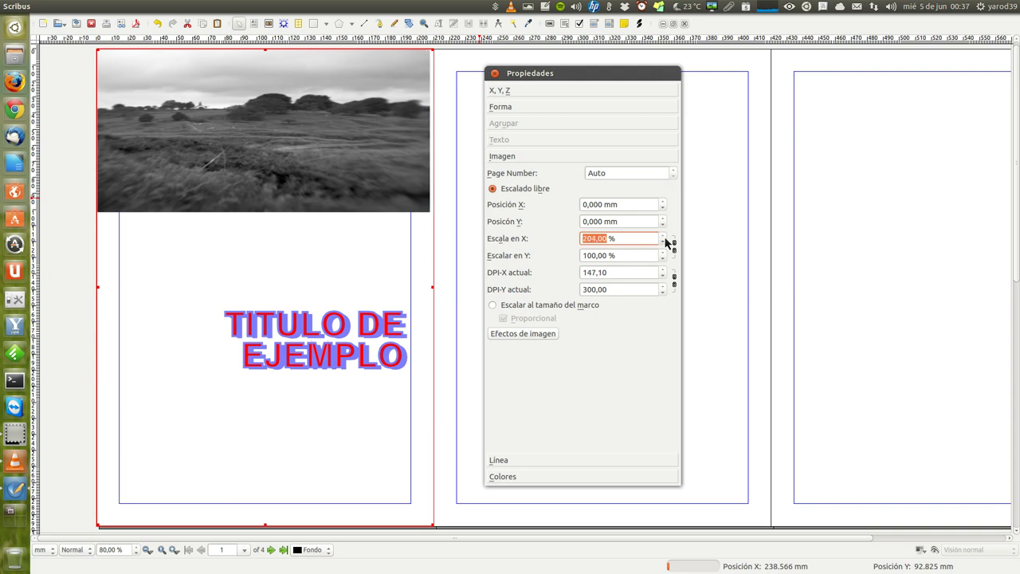
{"action": "scroll", "coordinate": [666, 242], "scroll_direction": "up", "scroll_amount": 1}
{"action": "scroll", "coordinate": [666, 241], "scroll_direction": "up", "scroll_amount": 1}
{"action": "scroll", "coordinate": [666, 242], "scroll_direction": "up", "scroll_amount": 1}
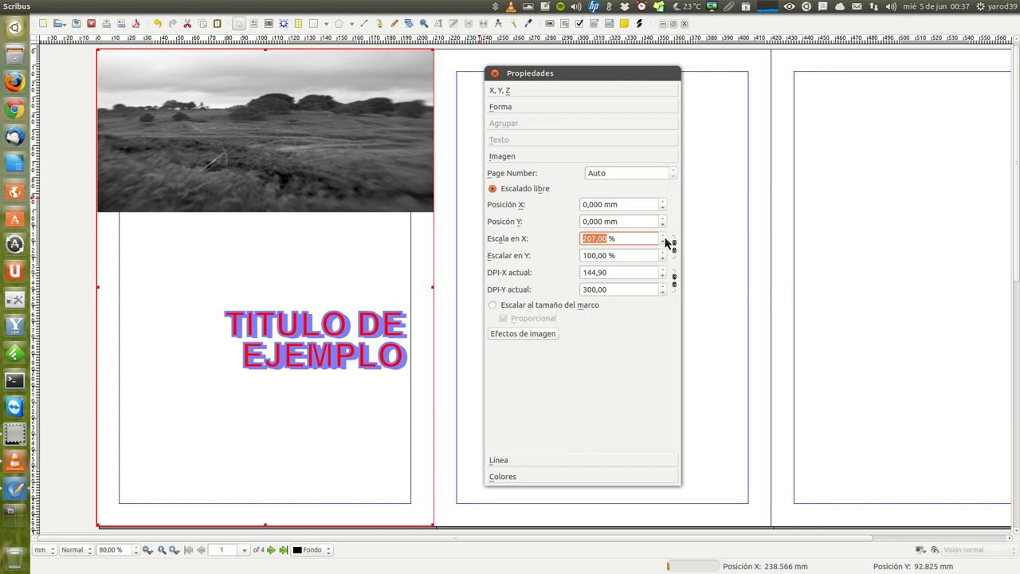
{"action": "left_click", "coordinate": [658, 261]}
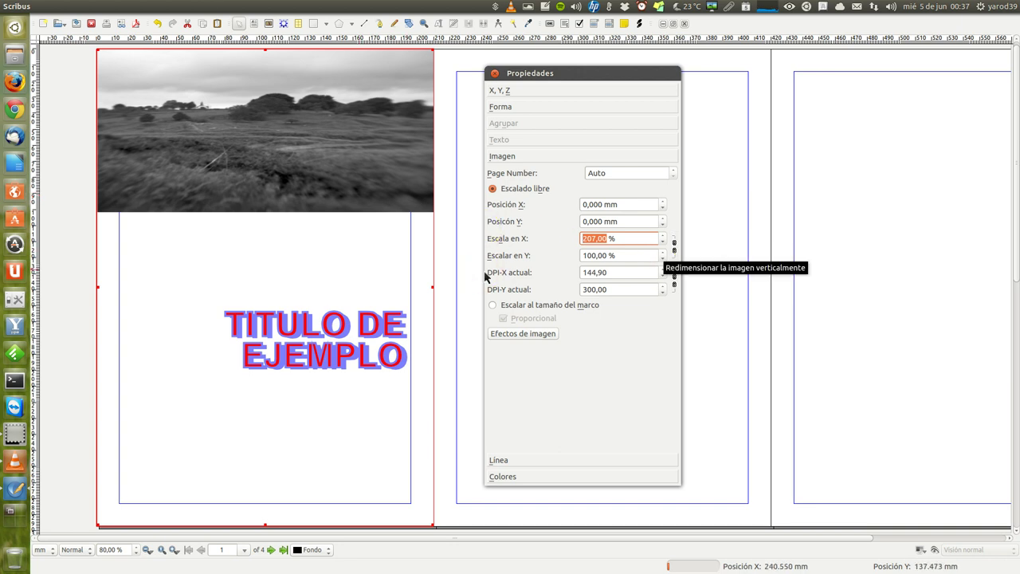
Unlink the horizontal and vertical image scales, keeping horizontal scale at 207%
{"action": "left_click", "coordinate": [662, 252]}
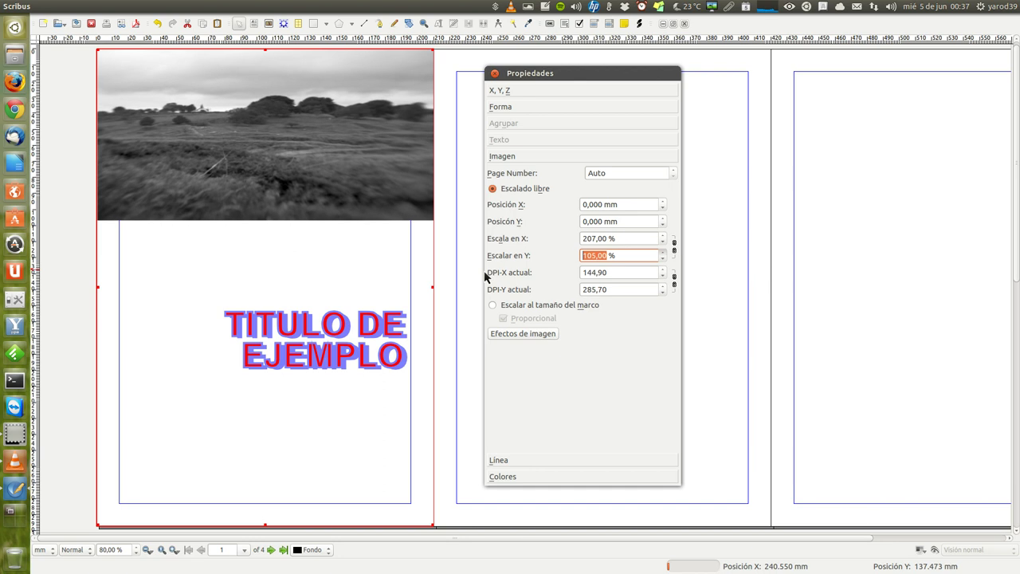
{"action": "left_click", "coordinate": [675, 248]}
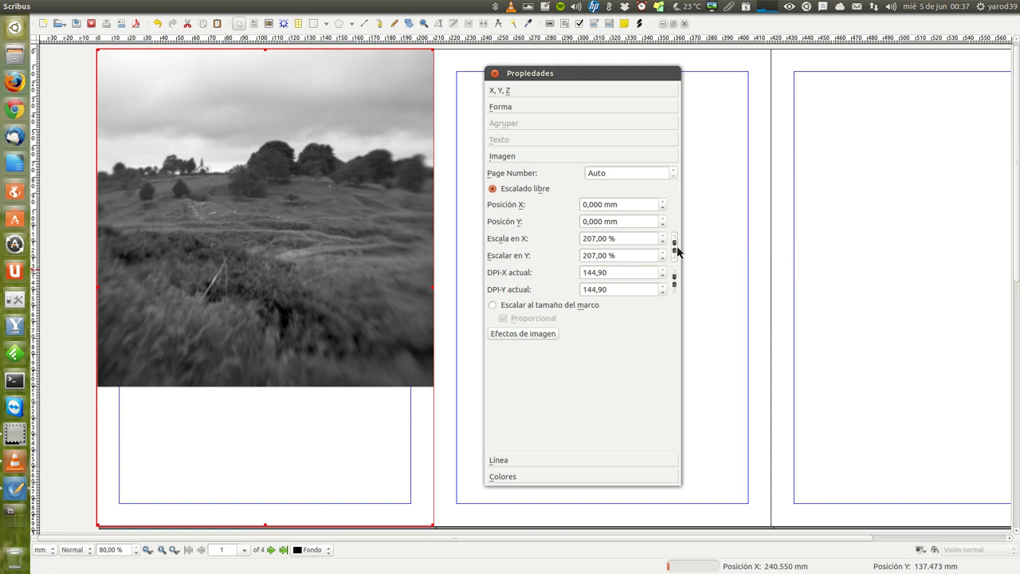
{"action": "left_click", "coordinate": [674, 249]}
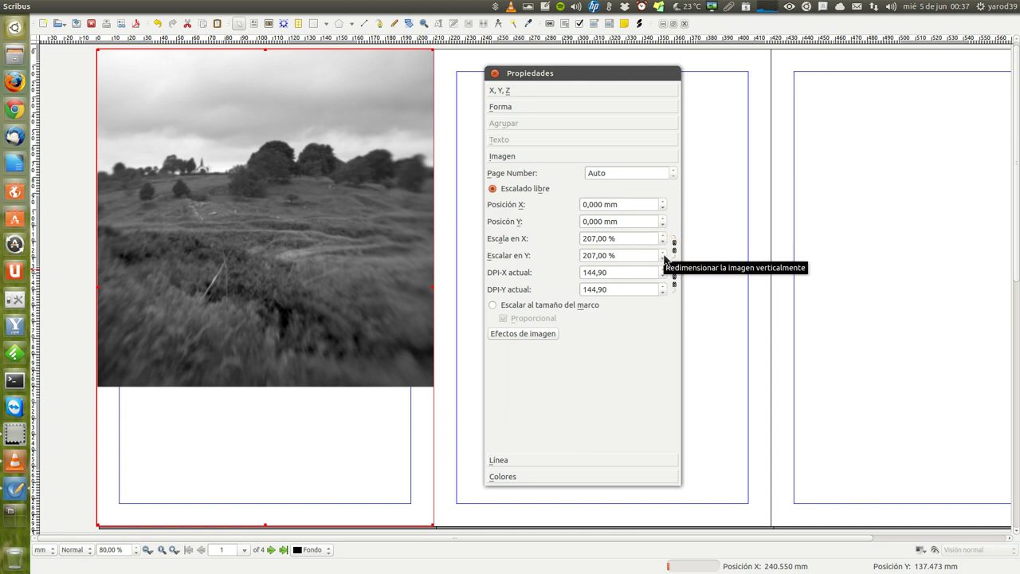
Raise 'Escalar en Y' to 292% so the photo reaches page 1's bottom edge
{"action": "scroll", "coordinate": [664, 255], "scroll_direction": "up", "scroll_amount": 2}
{"action": "scroll", "coordinate": [664, 254], "scroll_direction": "up", "scroll_amount": 2}
{"action": "scroll", "coordinate": [664, 255], "scroll_direction": "up", "scroll_amount": 2}
{"action": "scroll", "coordinate": [663, 255], "scroll_direction": "up", "scroll_amount": 2}
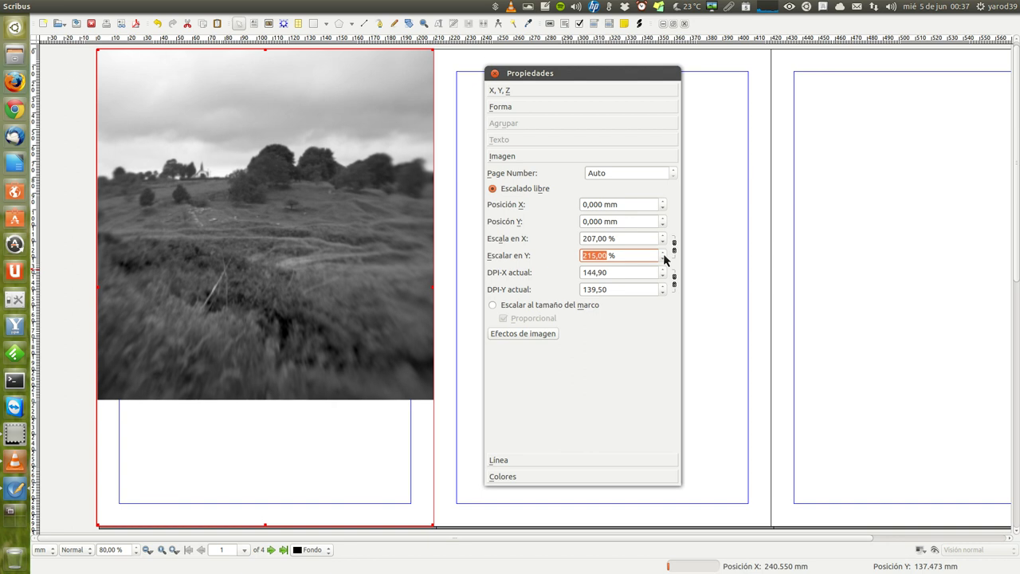
{"action": "scroll", "coordinate": [664, 255], "scroll_direction": "up", "scroll_amount": 2}
{"action": "scroll", "coordinate": [664, 255], "scroll_direction": "up", "scroll_amount": 2}
{"action": "scroll", "coordinate": [664, 255], "scroll_direction": "up", "scroll_amount": 3}
{"action": "scroll", "coordinate": [664, 254], "scroll_direction": "up", "scroll_amount": 2}
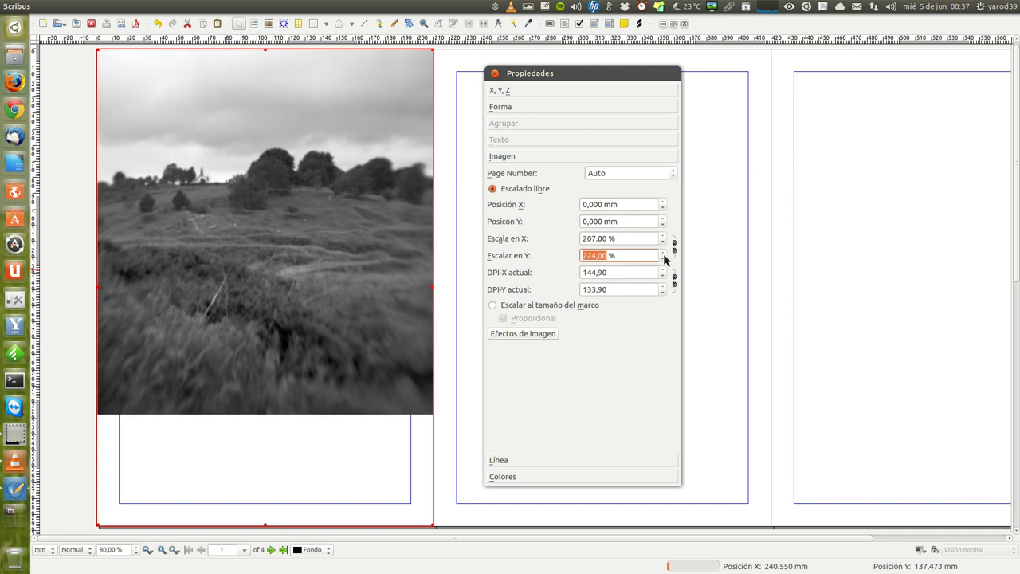
{"action": "scroll", "coordinate": [663, 255], "scroll_direction": "up", "scroll_amount": 2}
{"action": "scroll", "coordinate": [664, 255], "scroll_direction": "up", "scroll_amount": 2}
{"action": "scroll", "coordinate": [663, 255], "scroll_direction": "up", "scroll_amount": 3}
{"action": "scroll", "coordinate": [664, 255], "scroll_direction": "up", "scroll_amount": 2}
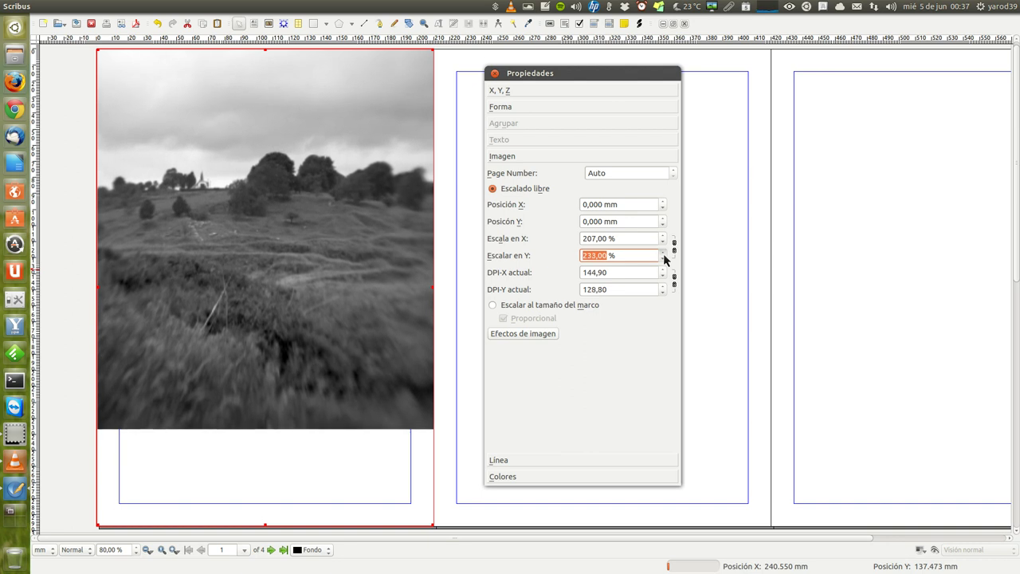
{"action": "scroll", "coordinate": [664, 255], "scroll_direction": "up", "scroll_amount": 2}
{"action": "scroll", "coordinate": [664, 255], "scroll_direction": "up", "scroll_amount": 2}
{"action": "scroll", "coordinate": [663, 255], "scroll_direction": "up", "scroll_amount": 2}
{"action": "scroll", "coordinate": [663, 255], "scroll_direction": "up", "scroll_amount": 2}
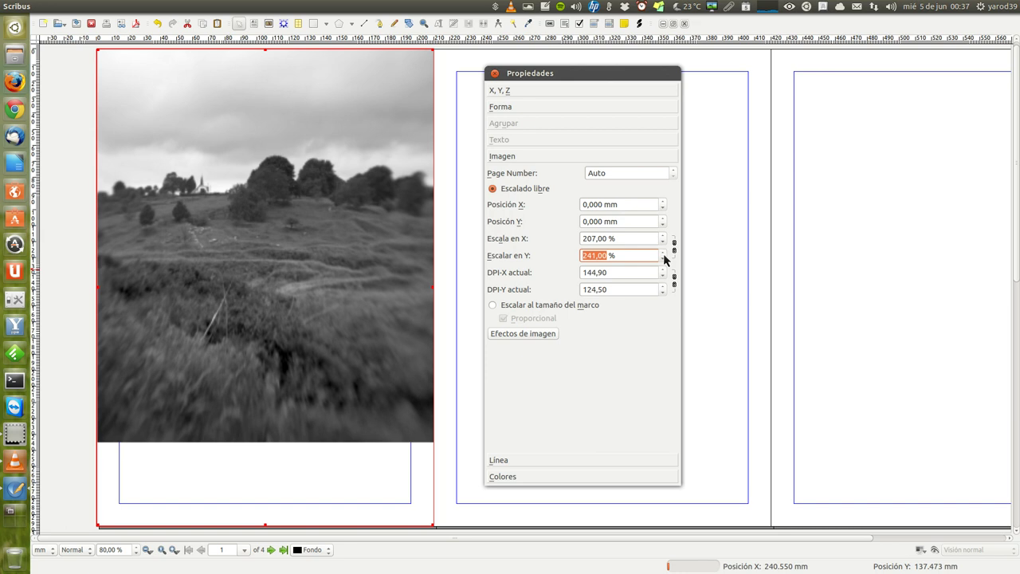
{"action": "scroll", "coordinate": [663, 255], "scroll_direction": "up", "scroll_amount": 2}
{"action": "scroll", "coordinate": [663, 255], "scroll_direction": "up", "scroll_amount": 2}
{"action": "scroll", "coordinate": [664, 255], "scroll_direction": "up", "scroll_amount": 2}
{"action": "scroll", "coordinate": [663, 255], "scroll_direction": "up", "scroll_amount": 2}
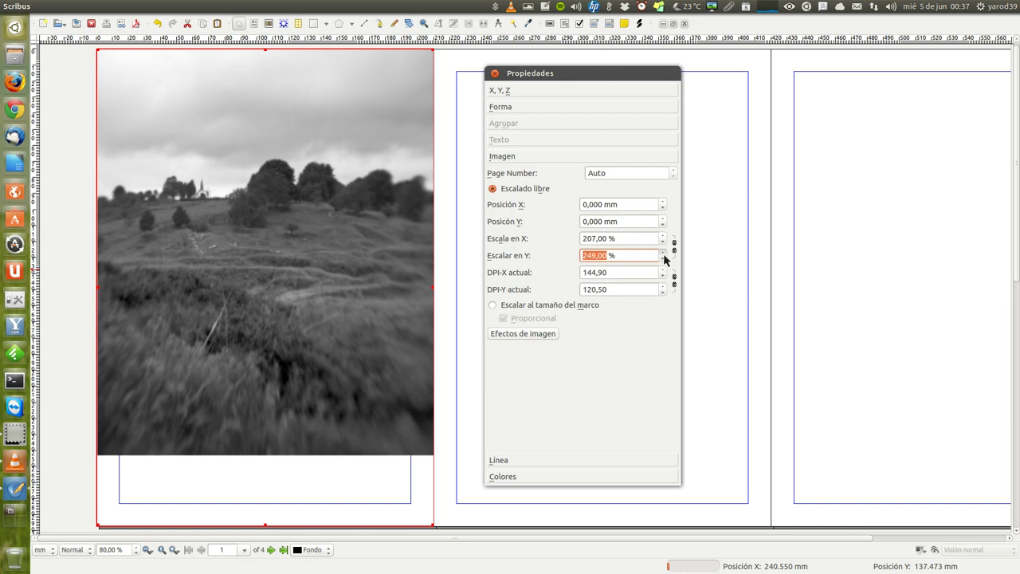
{"action": "scroll", "coordinate": [664, 255], "scroll_direction": "up", "scroll_amount": 2}
{"action": "scroll", "coordinate": [664, 254], "scroll_direction": "up", "scroll_amount": 2}
{"action": "scroll", "coordinate": [663, 255], "scroll_direction": "up", "scroll_amount": 2}
{"action": "scroll", "coordinate": [664, 255], "scroll_direction": "up", "scroll_amount": 4}
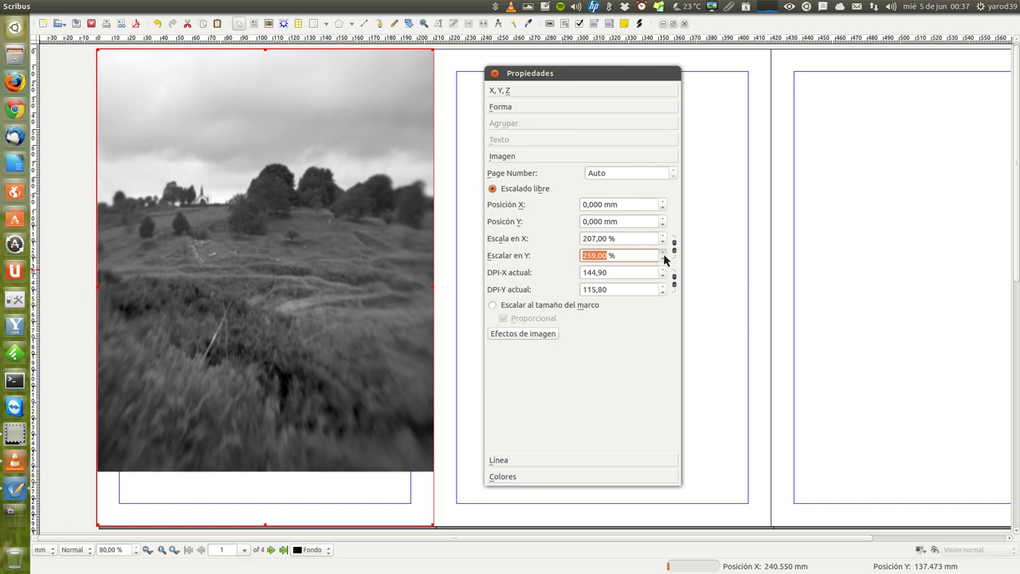
{"action": "scroll", "coordinate": [664, 254], "scroll_direction": "up", "scroll_amount": 3}
{"action": "scroll", "coordinate": [664, 255], "scroll_direction": "up", "scroll_amount": 3}
{"action": "scroll", "coordinate": [664, 255], "scroll_direction": "up", "scroll_amount": 3}
{"action": "scroll", "coordinate": [663, 255], "scroll_direction": "up", "scroll_amount": 5}
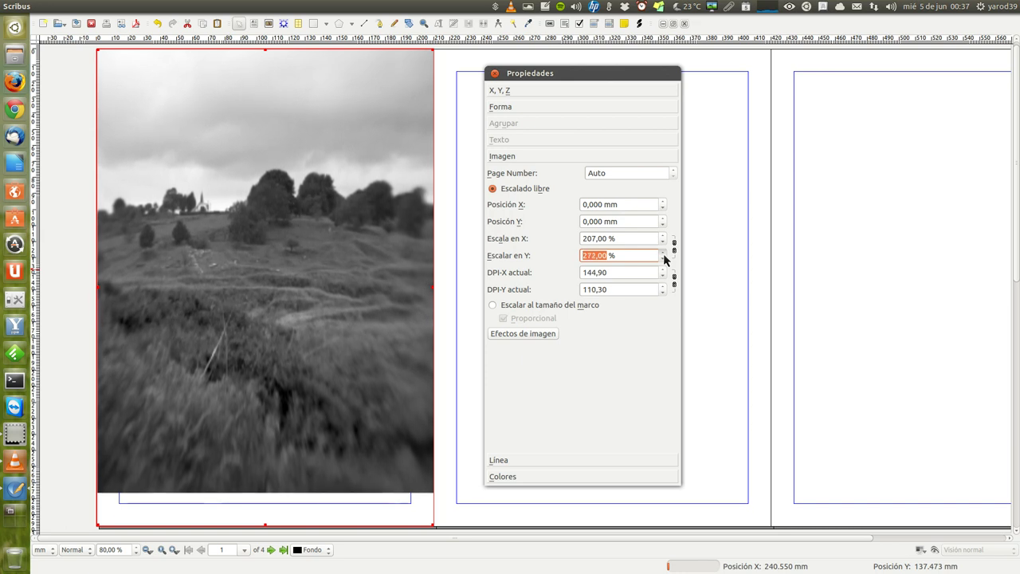
{"action": "scroll", "coordinate": [664, 255], "scroll_direction": "up", "scroll_amount": 2}
{"action": "scroll", "coordinate": [664, 255], "scroll_direction": "up", "scroll_amount": 4}
{"action": "scroll", "coordinate": [663, 255], "scroll_direction": "up", "scroll_amount": 3}
{"action": "scroll", "coordinate": [663, 255], "scroll_direction": "up", "scroll_amount": 2}
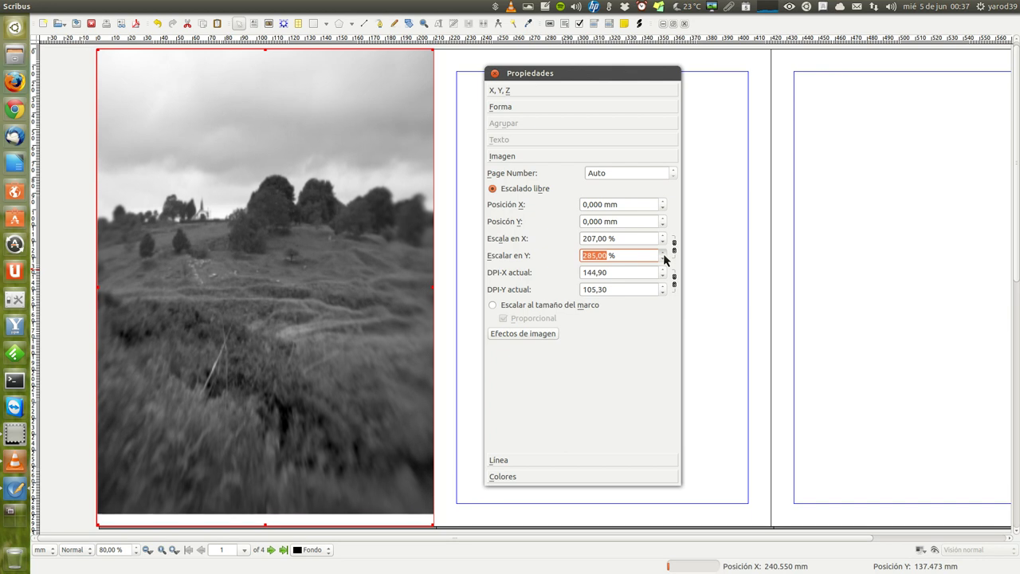
{"action": "scroll", "coordinate": [663, 255], "scroll_direction": "up", "scroll_amount": 2}
{"action": "scroll", "coordinate": [663, 255], "scroll_direction": "up", "scroll_amount": 2}
{"action": "scroll", "coordinate": [663, 255], "scroll_direction": "up", "scroll_amount": 3}
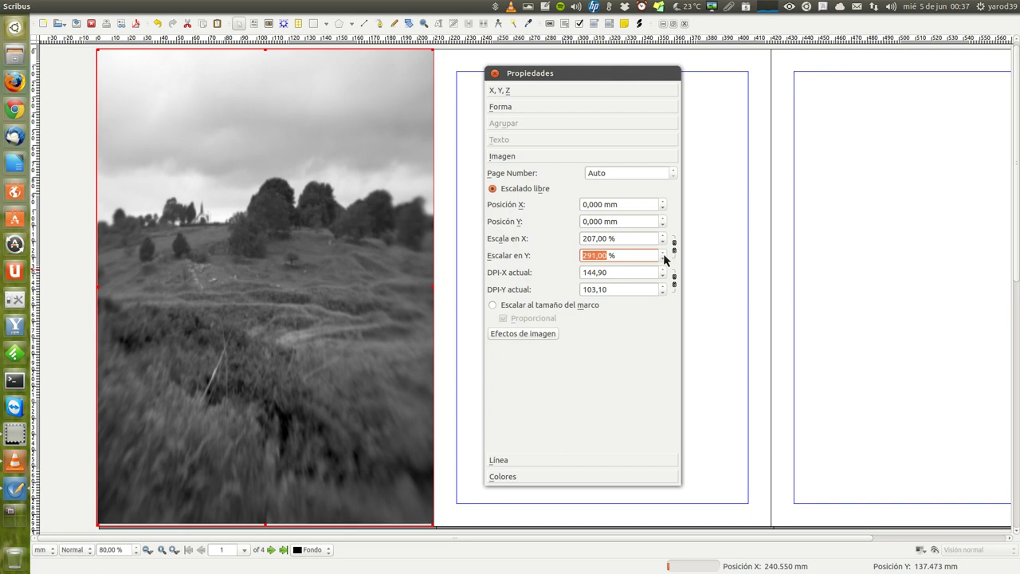
{"action": "scroll", "coordinate": [665, 260], "scroll_direction": "up", "scroll_amount": 1}
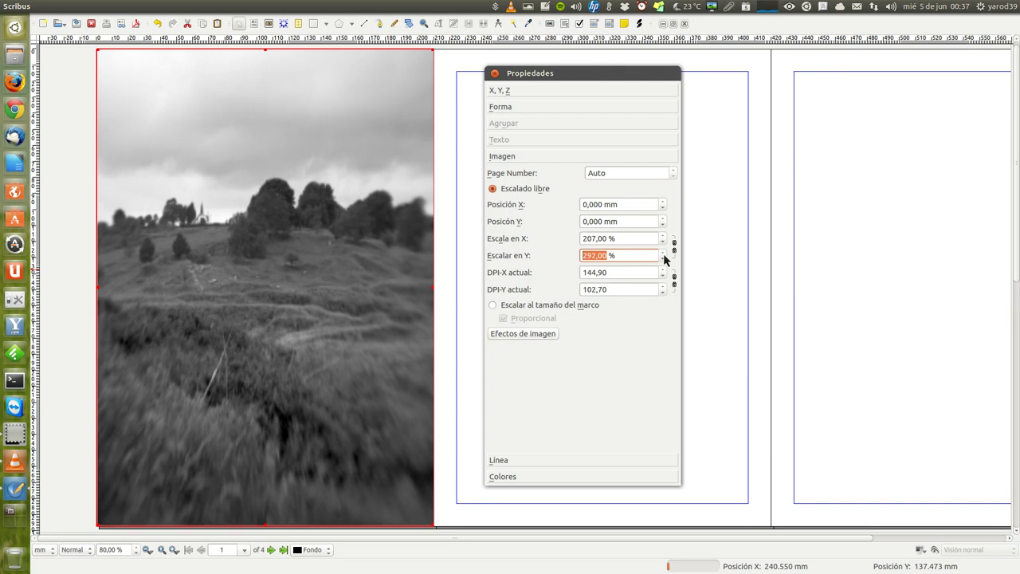
{"action": "left_click", "coordinate": [618, 320]}
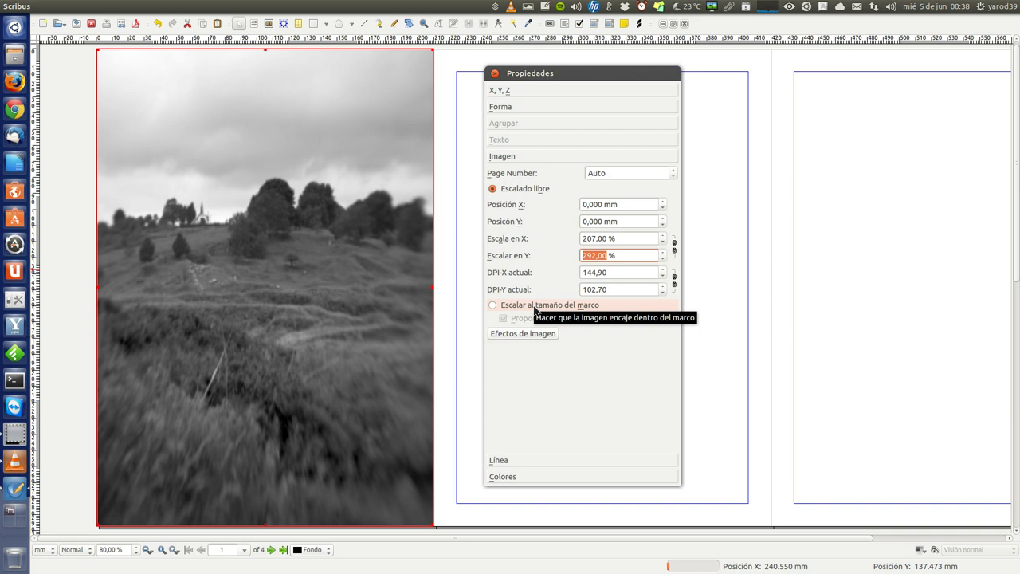
Scale the photo to its frame non-proportionally, giving 206.26% by 292.32%
{"action": "left_click", "coordinate": [535, 307]}
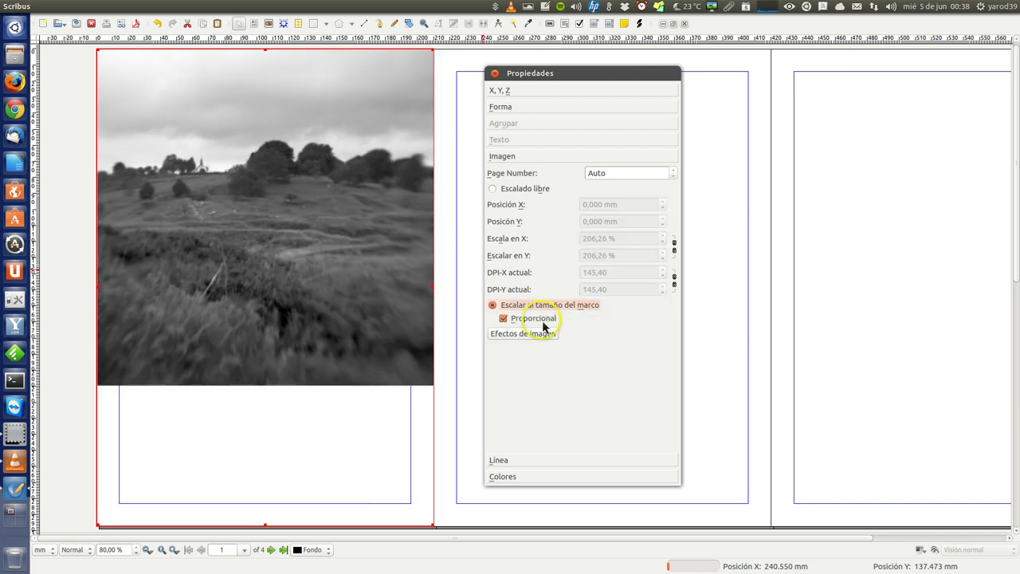
{"action": "left_click", "coordinate": [485, 380]}
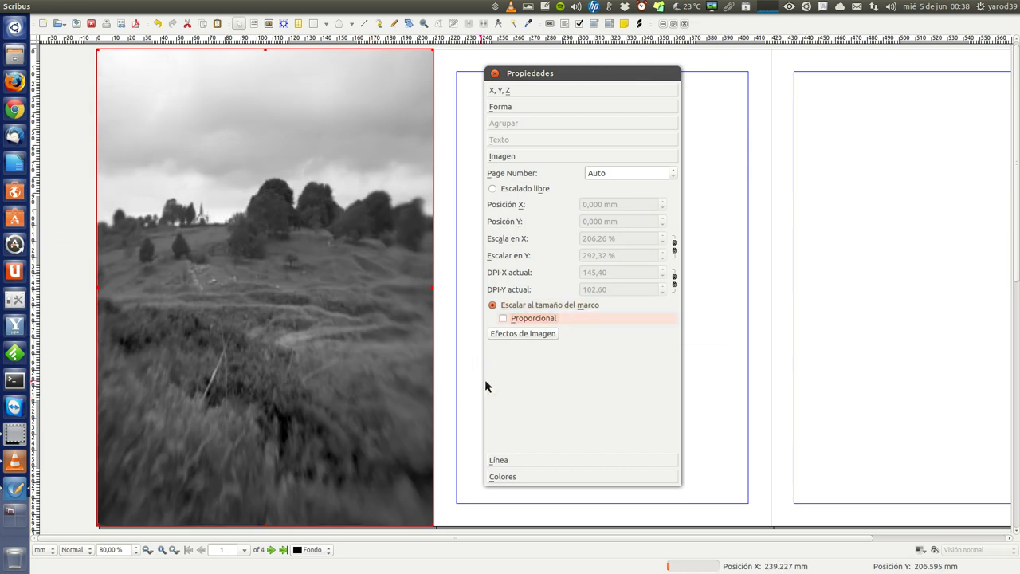
{"action": "left_click", "coordinate": [556, 327]}
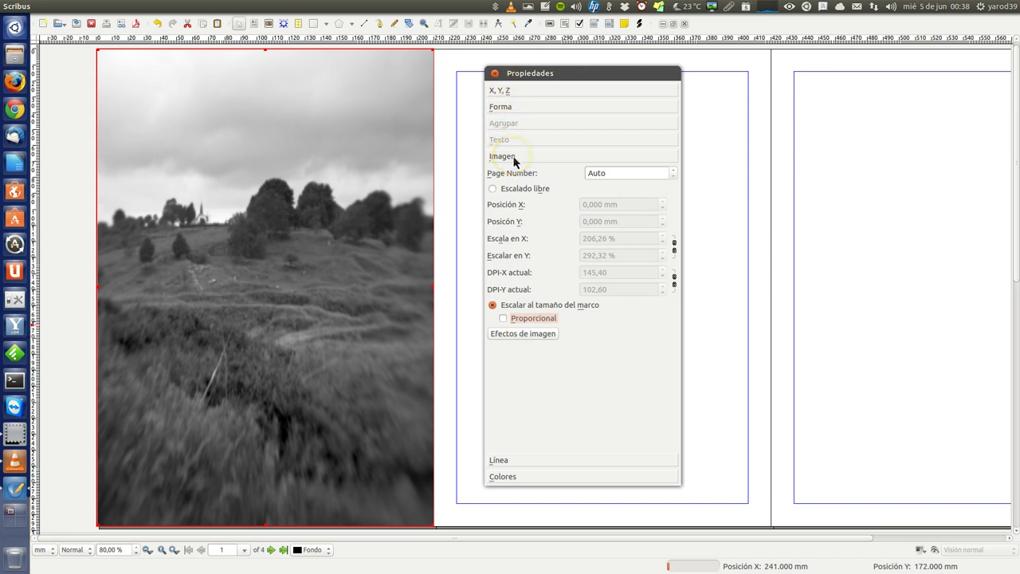
Lower the photo frame one level so 'TITULO DE EJEMPLO' sits on top
{"action": "left_click", "coordinate": [509, 94]}
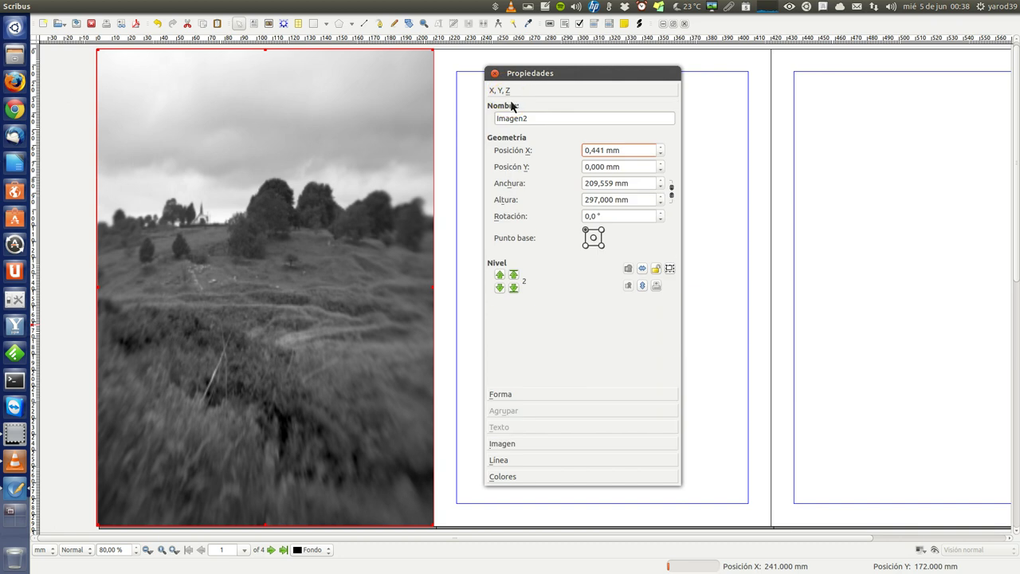
{"action": "left_click", "coordinate": [522, 444]}
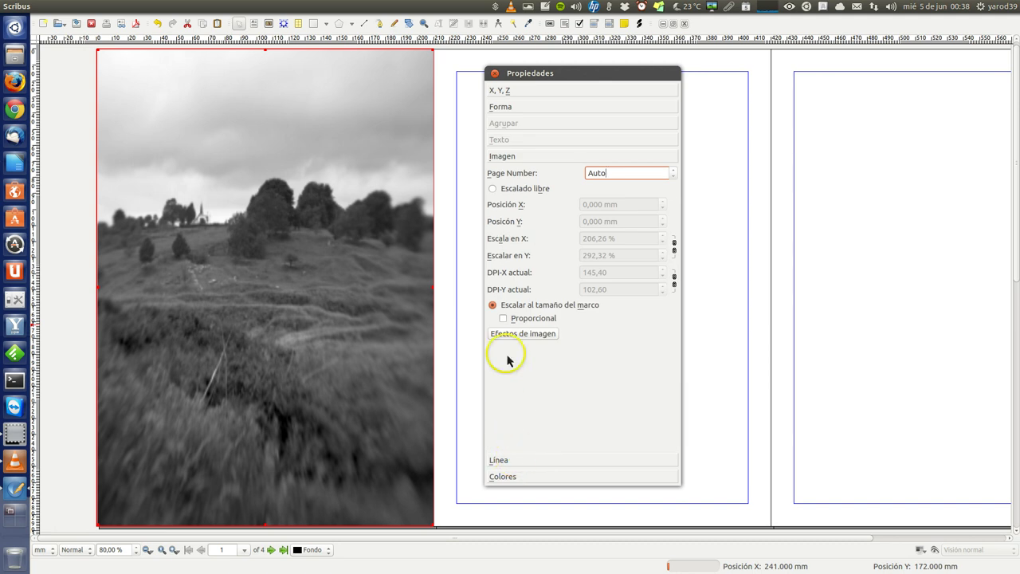
{"action": "left_click", "coordinate": [513, 94]}
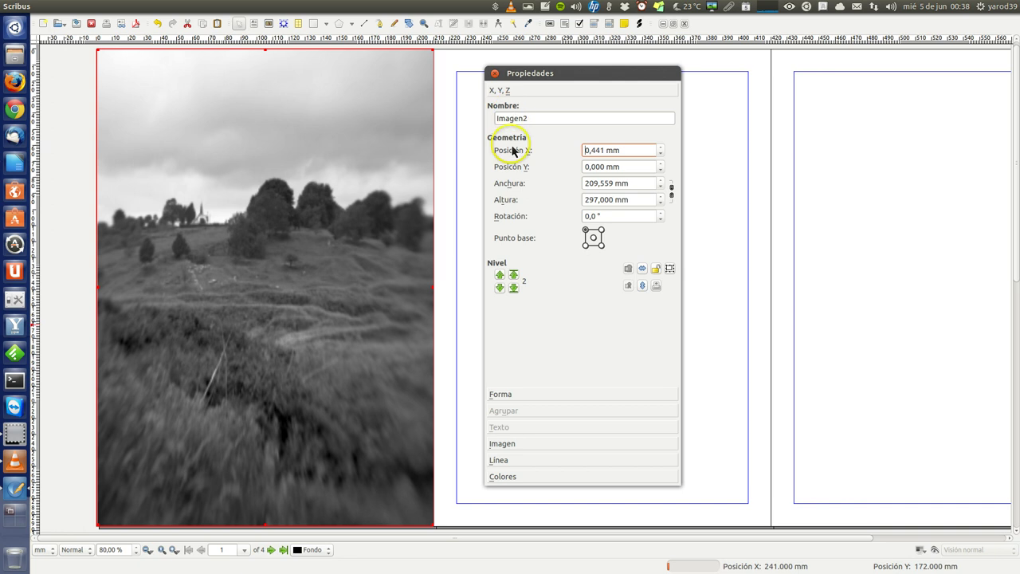
{"action": "left_click", "coordinate": [500, 288]}
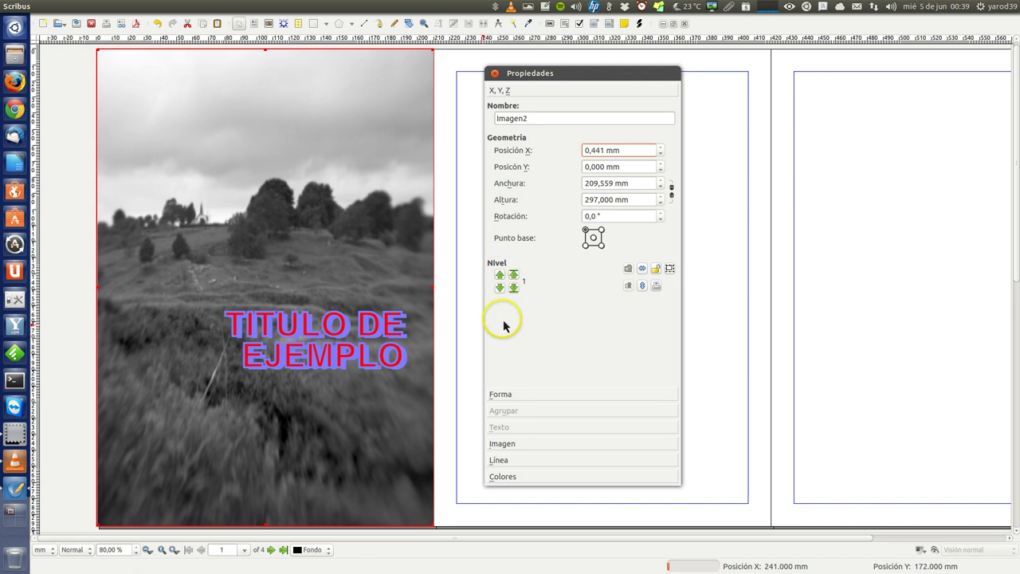
{"action": "left_click", "coordinate": [499, 275]}
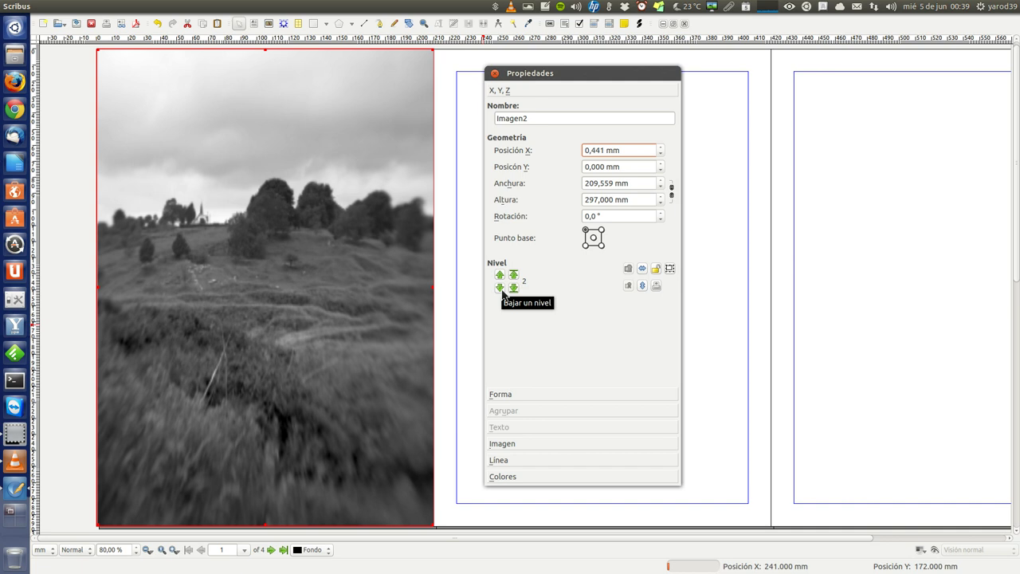
{"action": "left_click", "coordinate": [500, 287]}
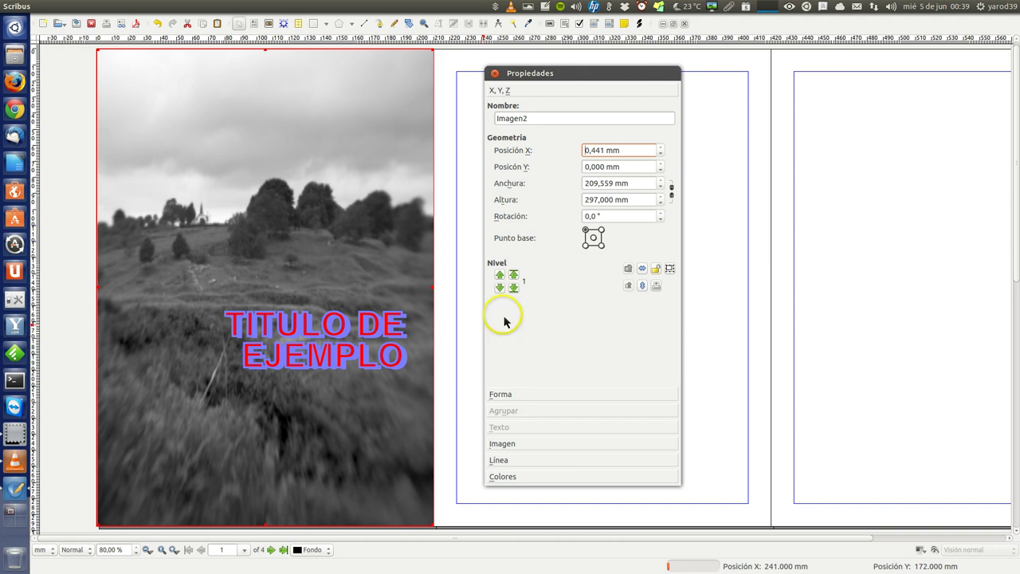
Close the Propiedades window, deselect the photo, and save ejemploscribus.sla via Archivo > Guardar
{"action": "left_click", "coordinate": [495, 73]}
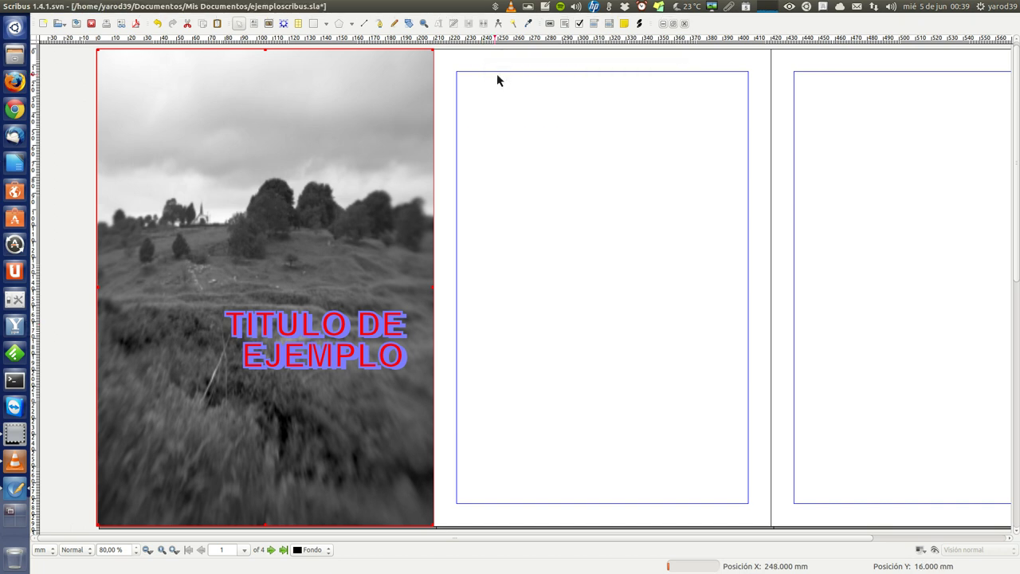
{"action": "left_click", "coordinate": [497, 73]}
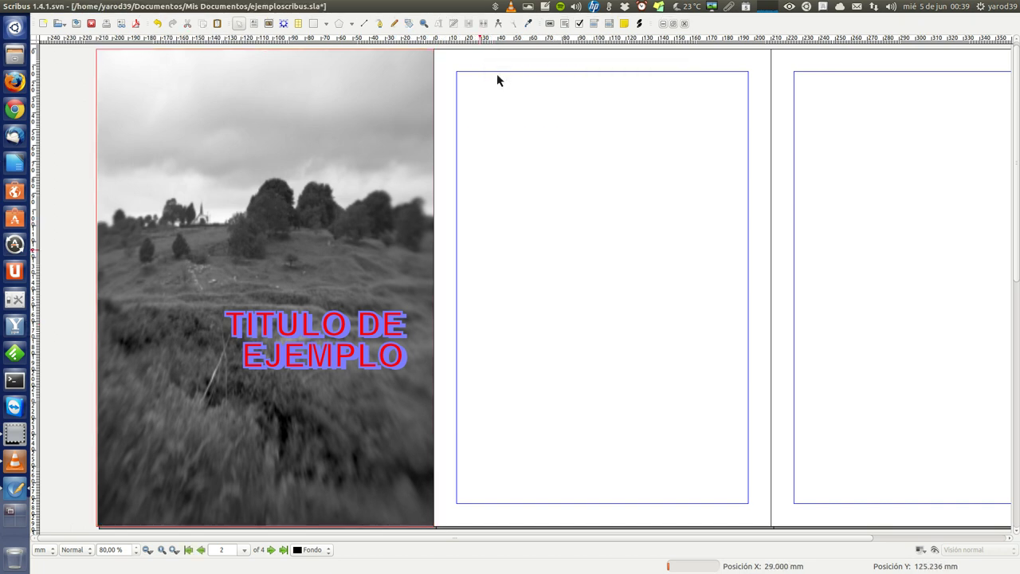
{"action": "left_click", "coordinate": [490, 305]}
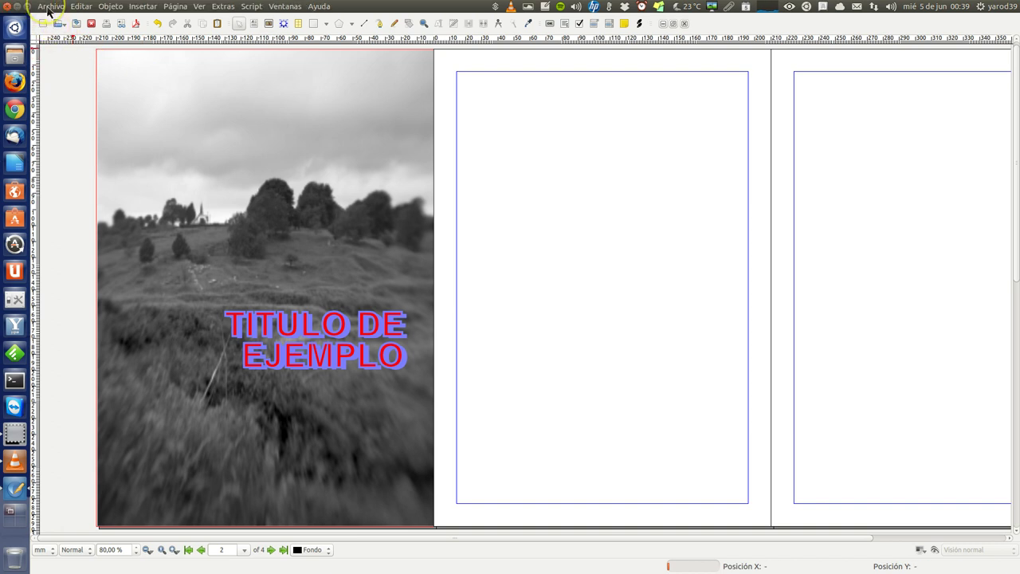
{"action": "left_click", "coordinate": [50, 7]}
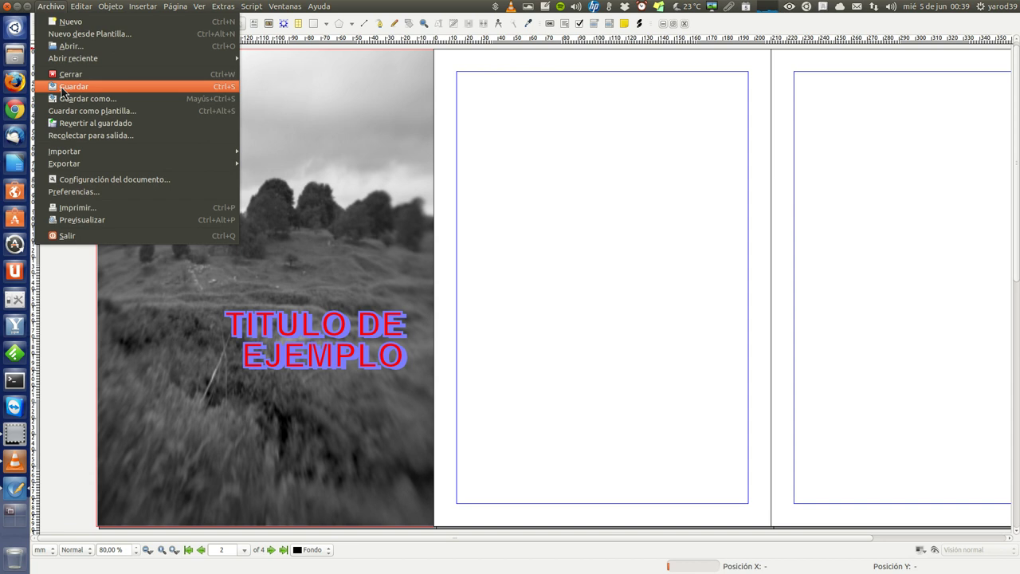
{"action": "left_click", "coordinate": [62, 90]}
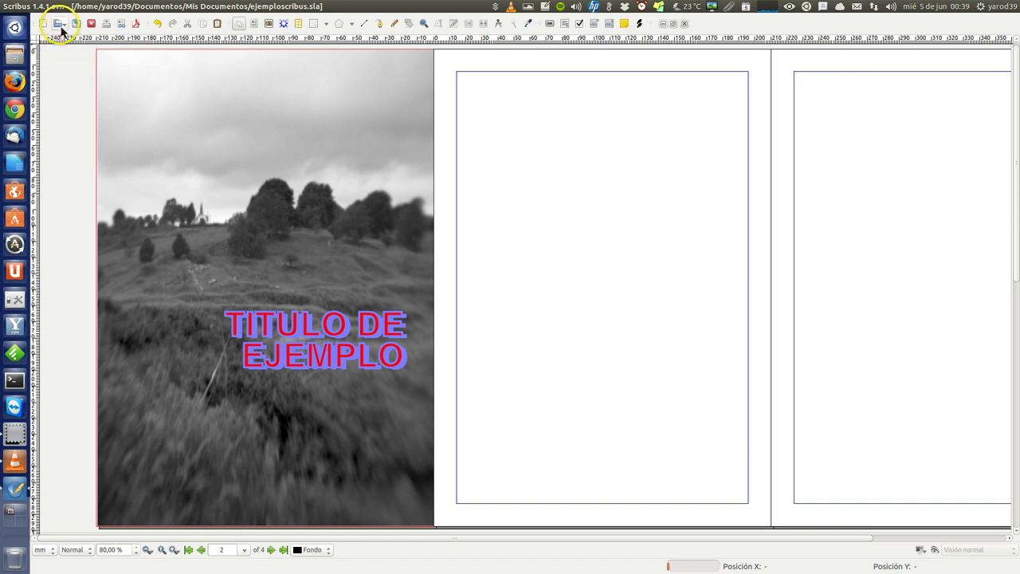
Browse in the file manager to Documentos/Mis Documentos to find ejemploscribus.sla
{"action": "left_click", "coordinate": [15, 56]}
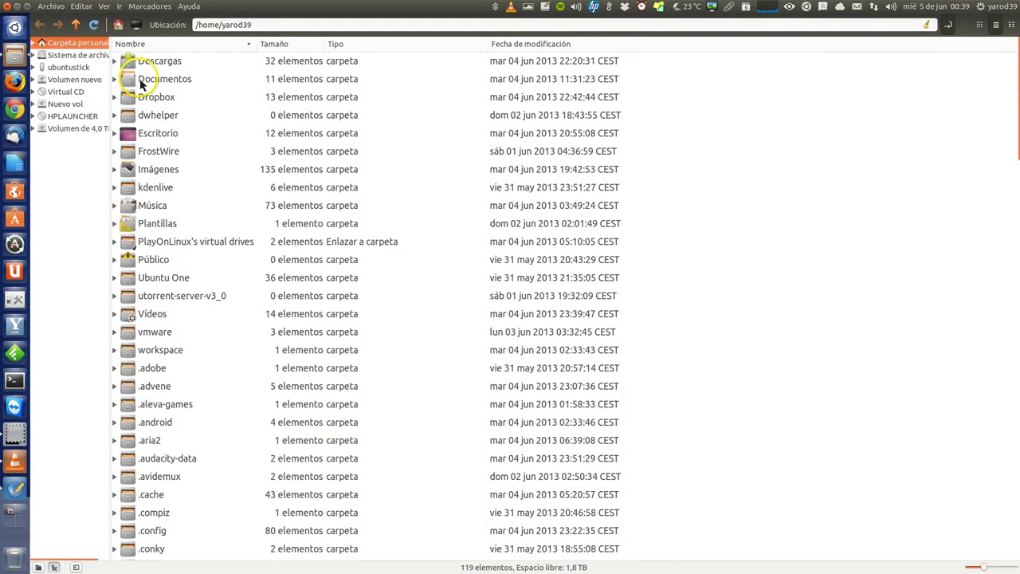
{"action": "double_click", "coordinate": [141, 79]}
{"action": "double_click", "coordinate": [140, 81]}
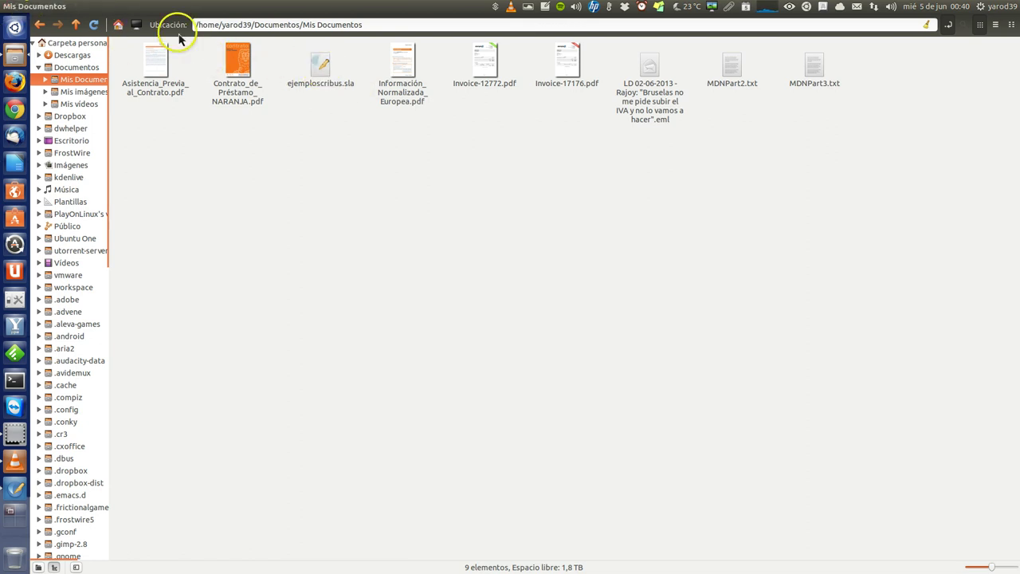
Close the file manager window to return to the Scribus document
{"action": "left_click", "coordinate": [4, 8]}
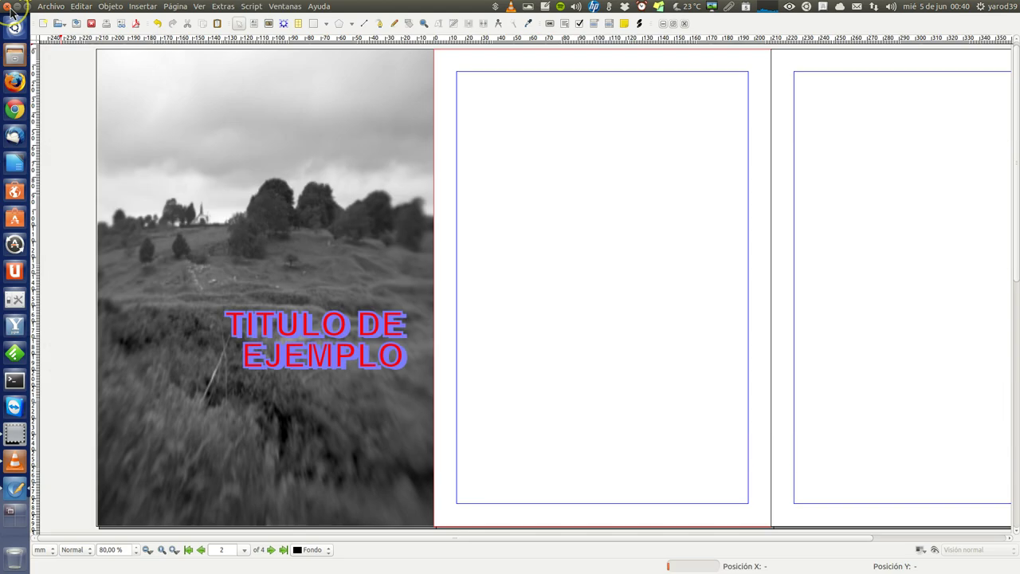